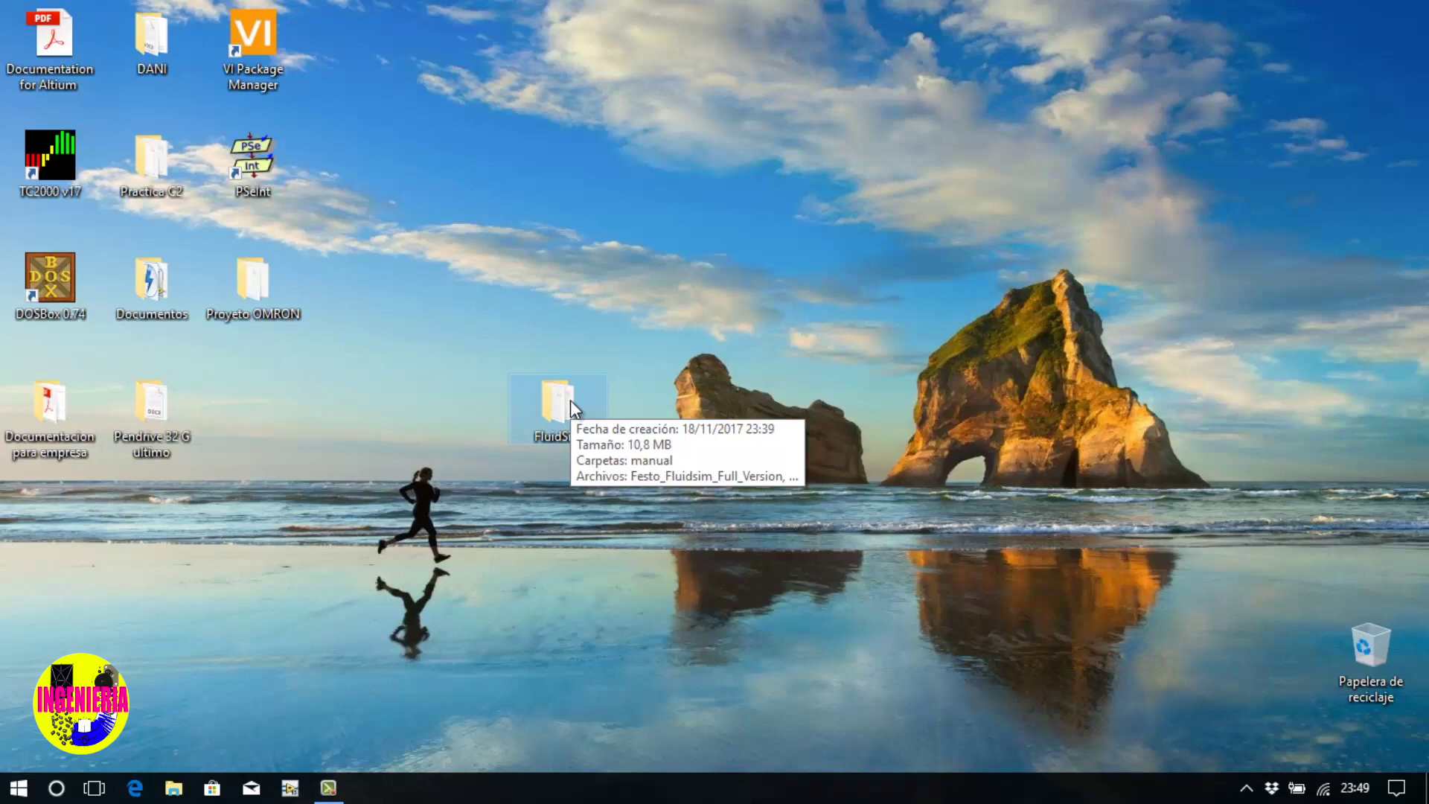
# Run the Festo_Fluidsim_Full_Version installer from the FluidSim folder.
pyautogui.doubleClick(551, 393)
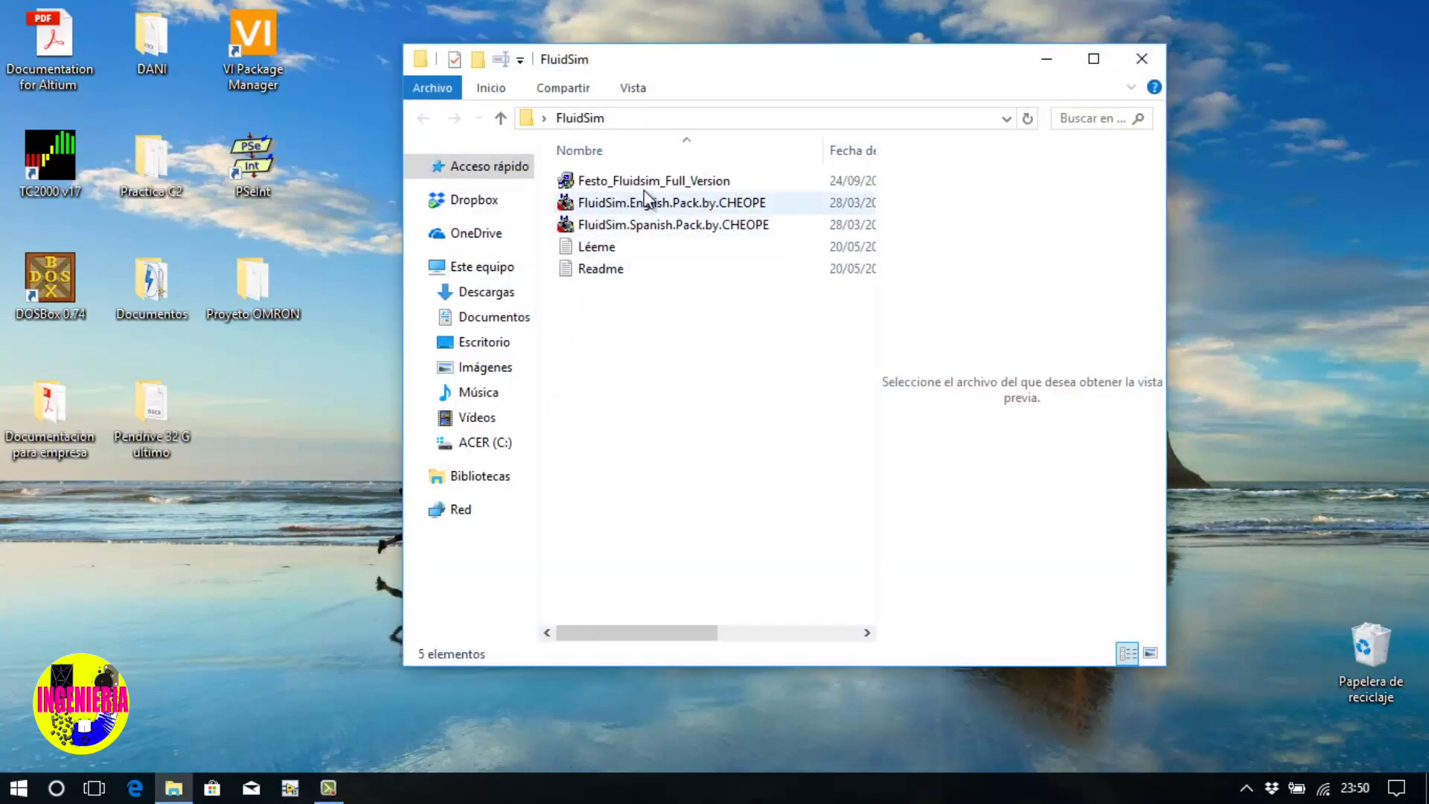
pyautogui.doubleClick(654, 183)
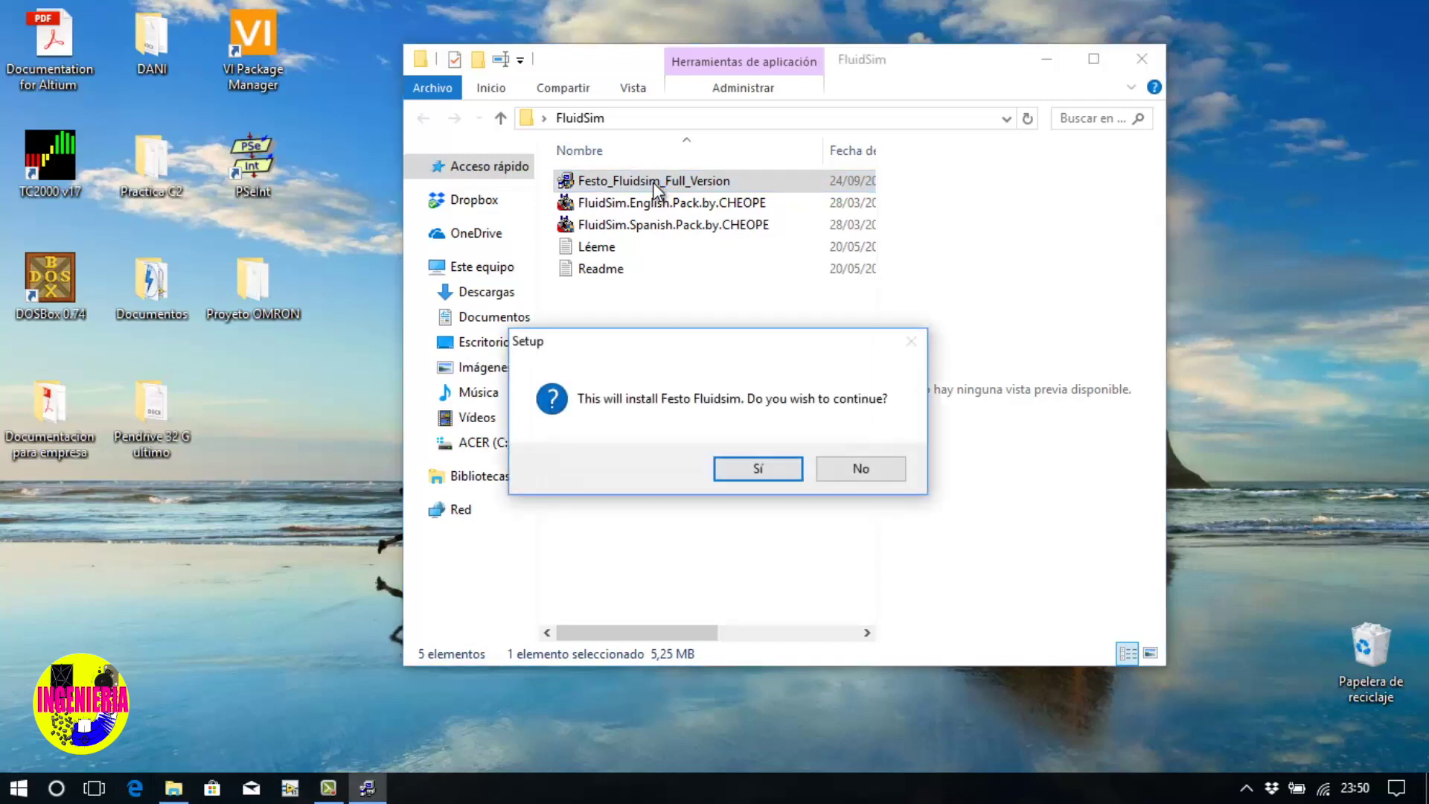
# Install FluidSim 3.6 with the default directory, default start menu folder and a desktop icon.
pyautogui.click(771, 468)
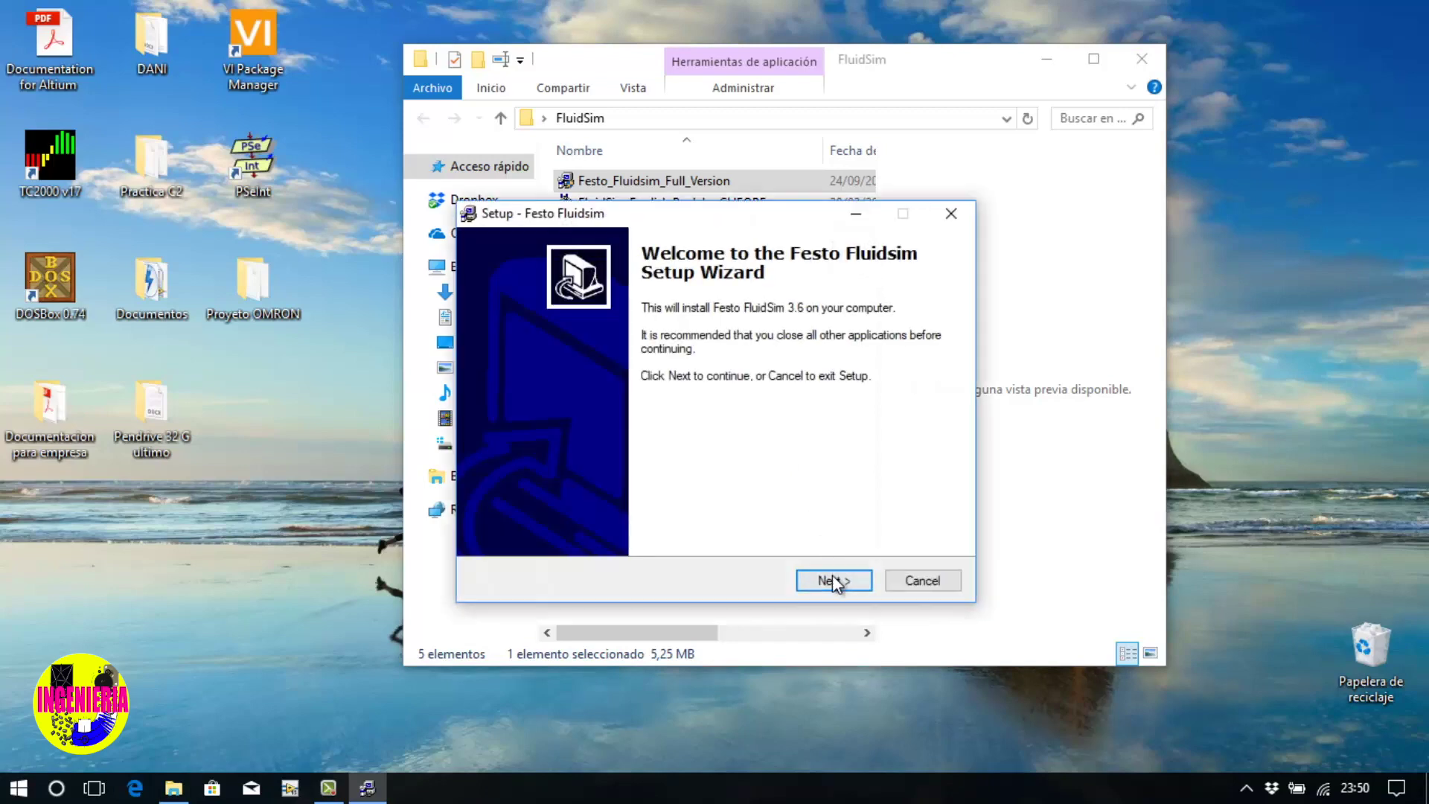
pyautogui.click(832, 579)
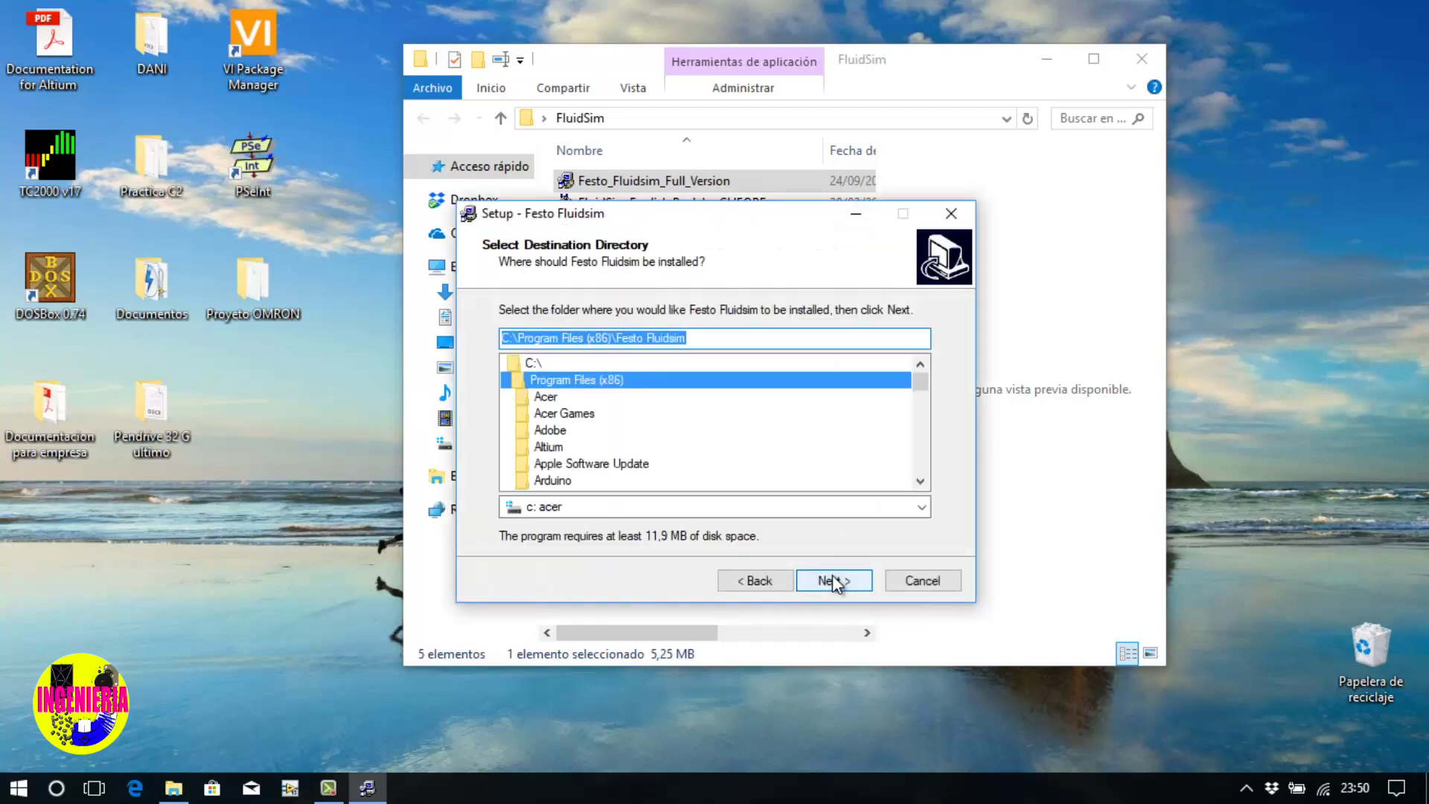
pyautogui.click(775, 579)
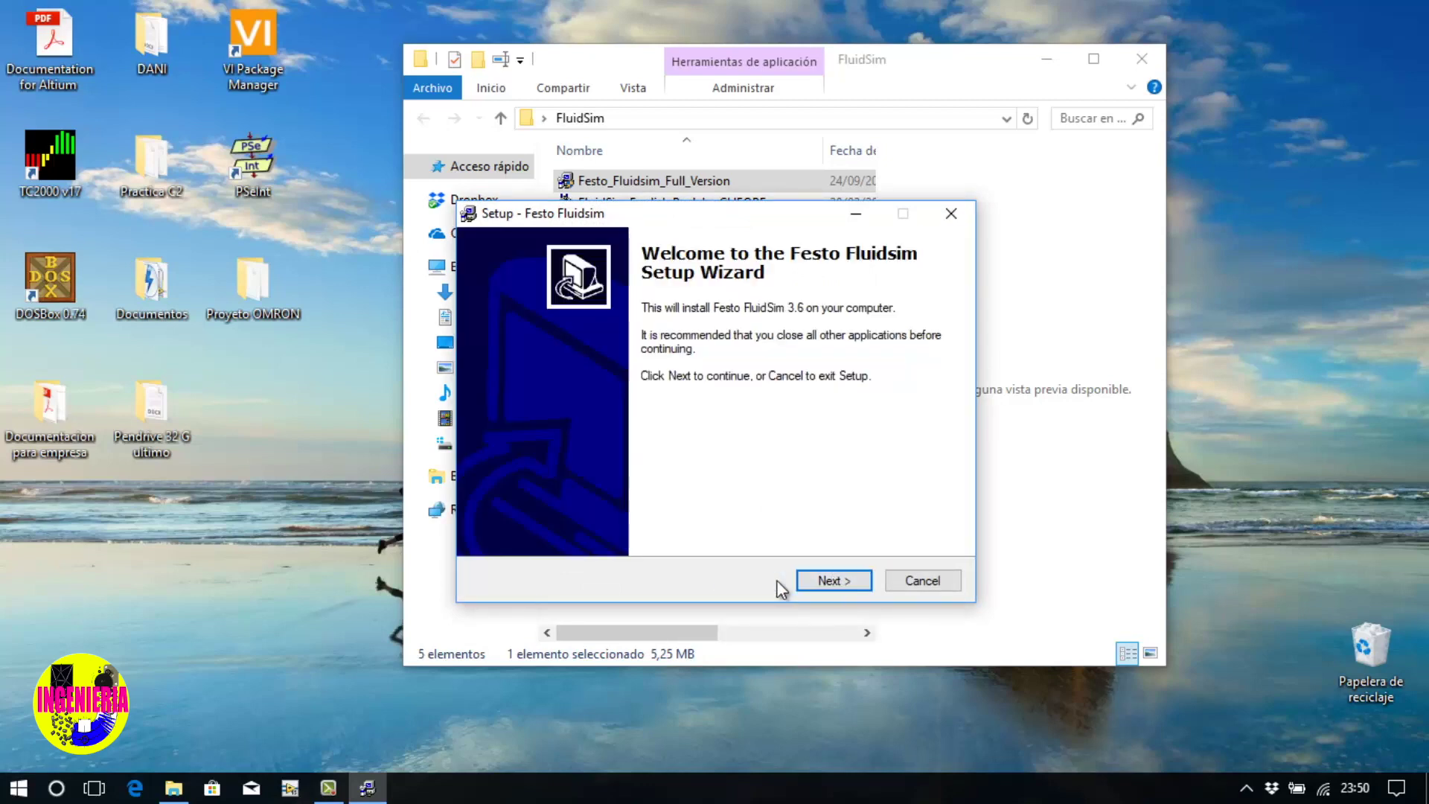
pyautogui.click(828, 579)
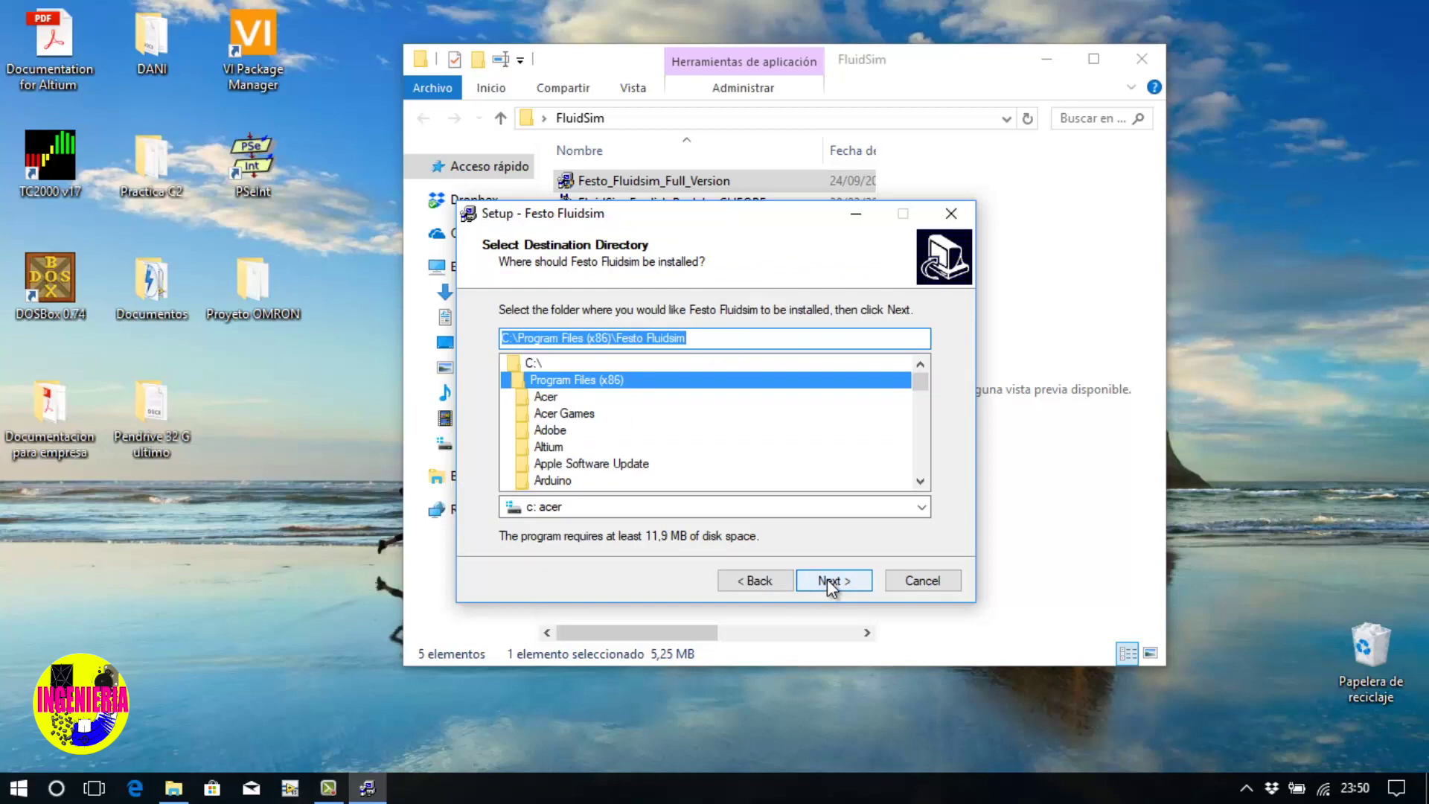
pyautogui.click(827, 579)
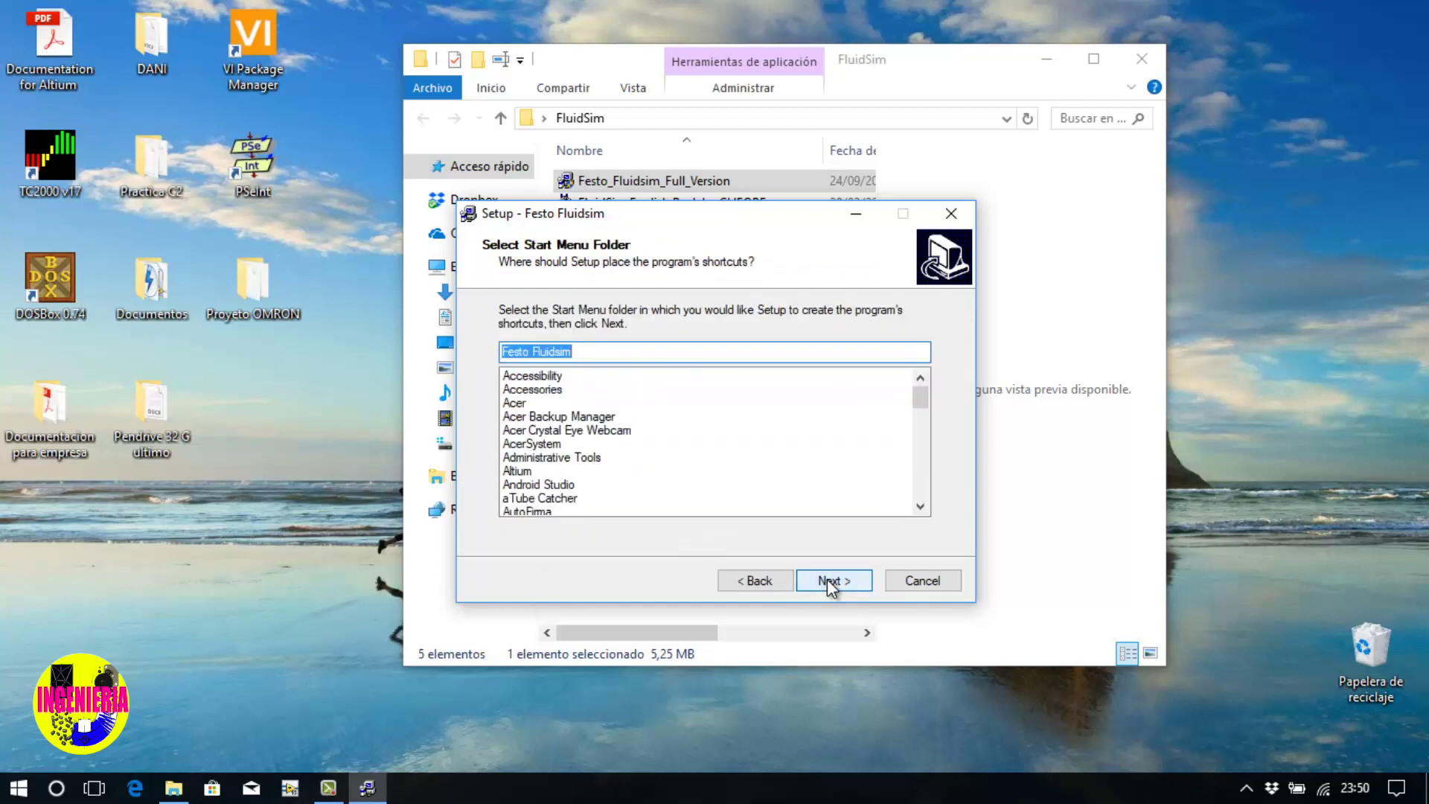
pyautogui.click(827, 579)
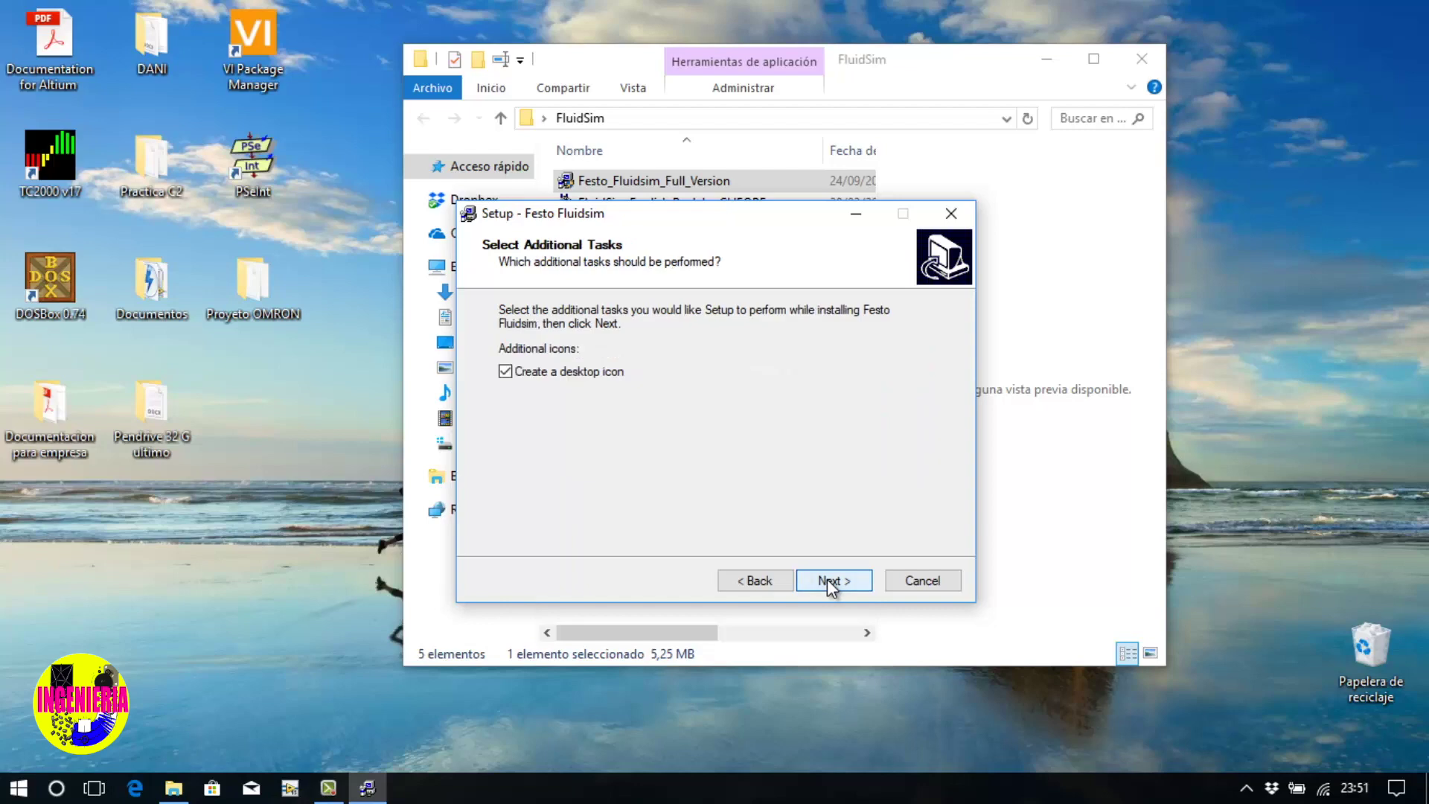
pyautogui.click(827, 579)
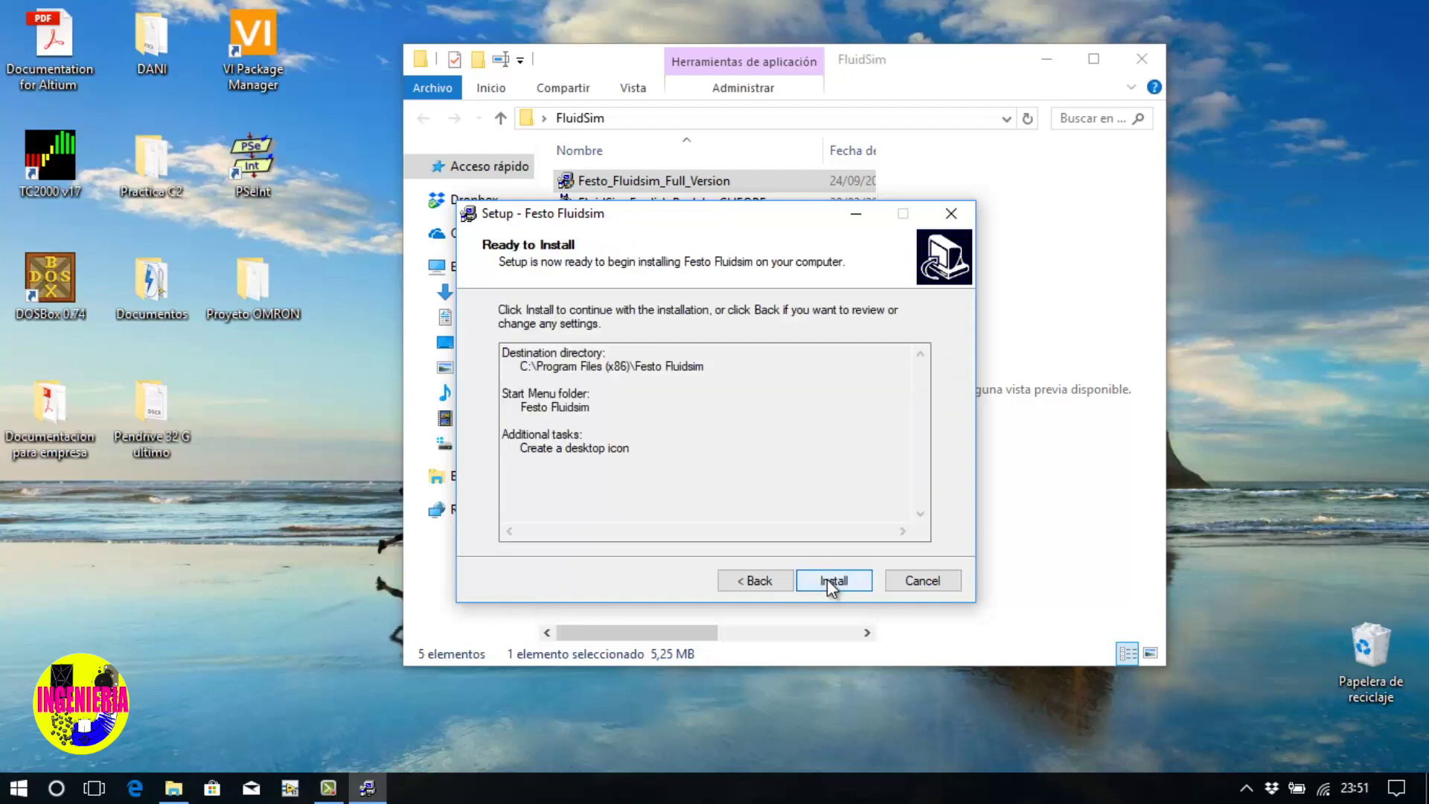
pyautogui.click(827, 579)
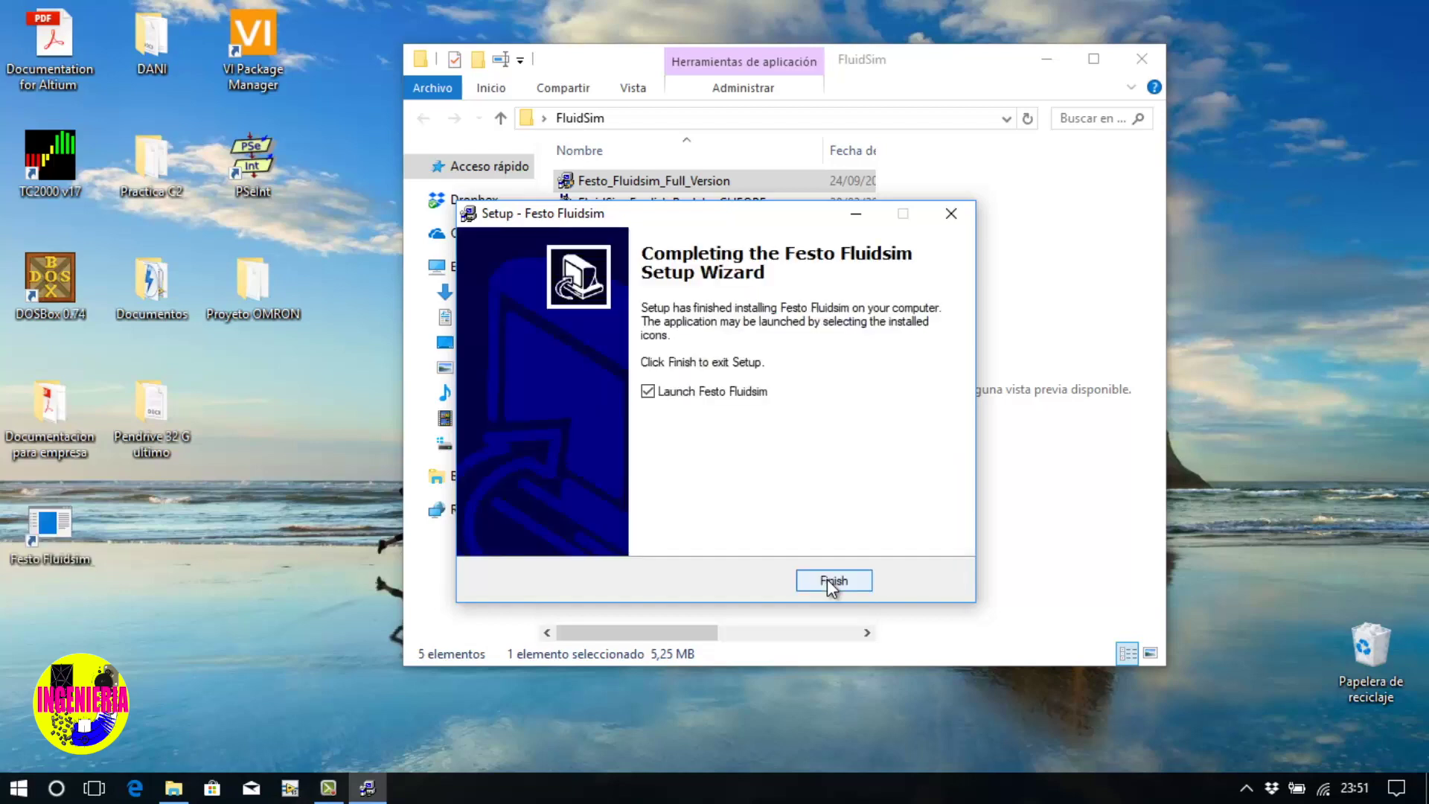
# Finish setup, launch FluidSIM-P and scroll through its German component library.
pyautogui.click(828, 581)
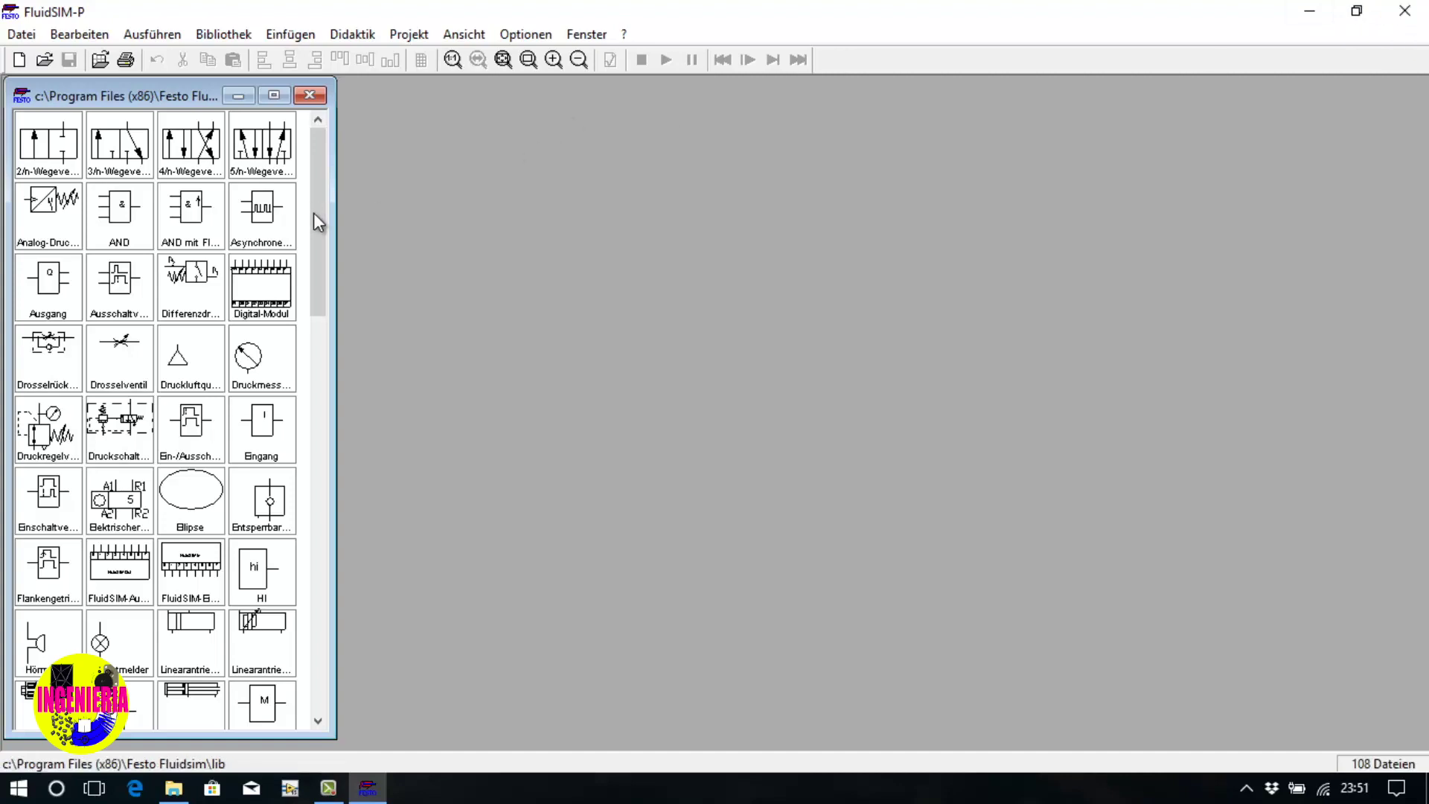
pyautogui.moveTo(316, 215)
pyautogui.mouseDown()
pyautogui.moveTo(305, 583)
pyautogui.moveTo(357, 92)
pyautogui.mouseUp()
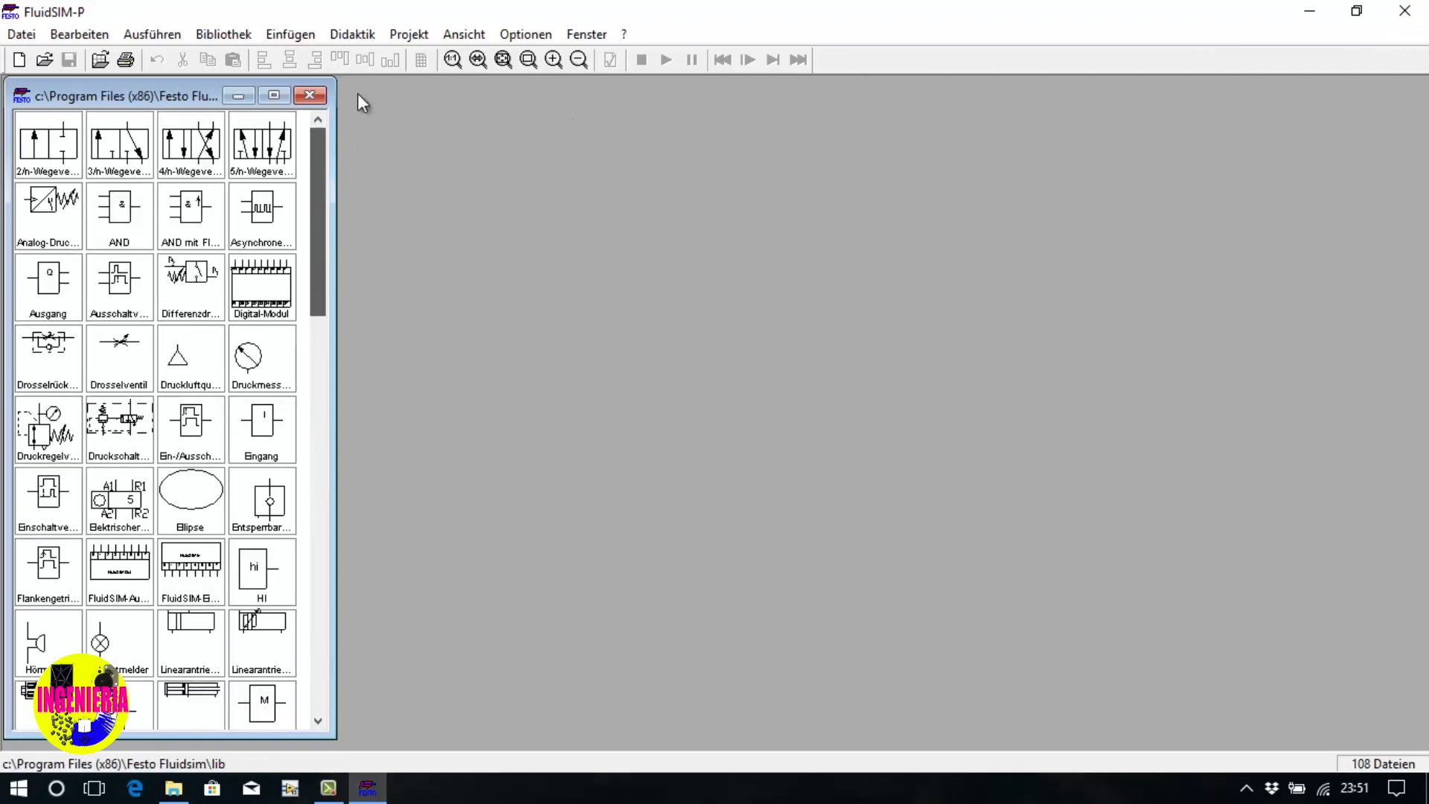
# Close FluidSIM-P, read the Léeme instructions, then select the FluidSim.Spanish.Pack.by.CHEOPE installer.
pyautogui.click(1404, 10)
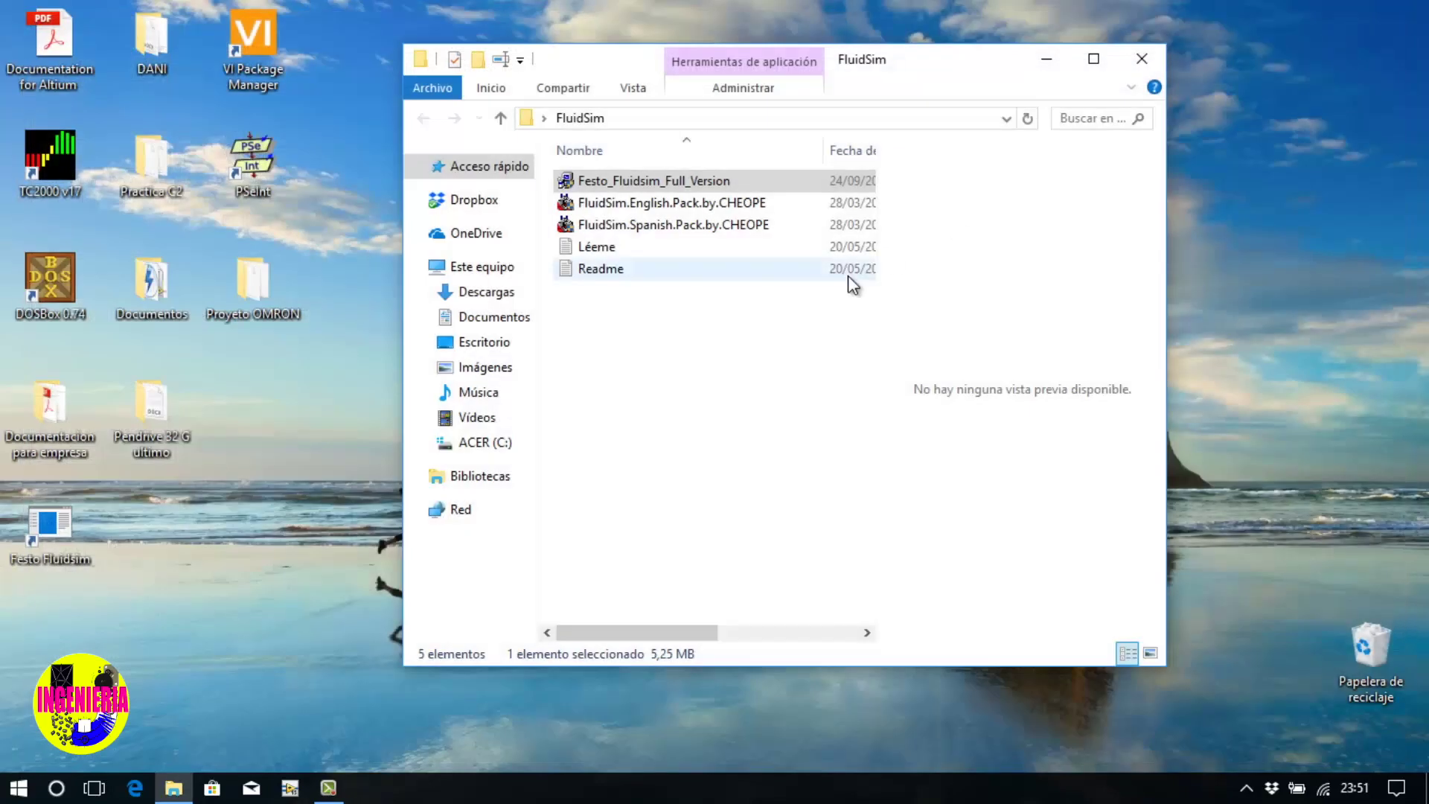
pyautogui.click(627, 251)
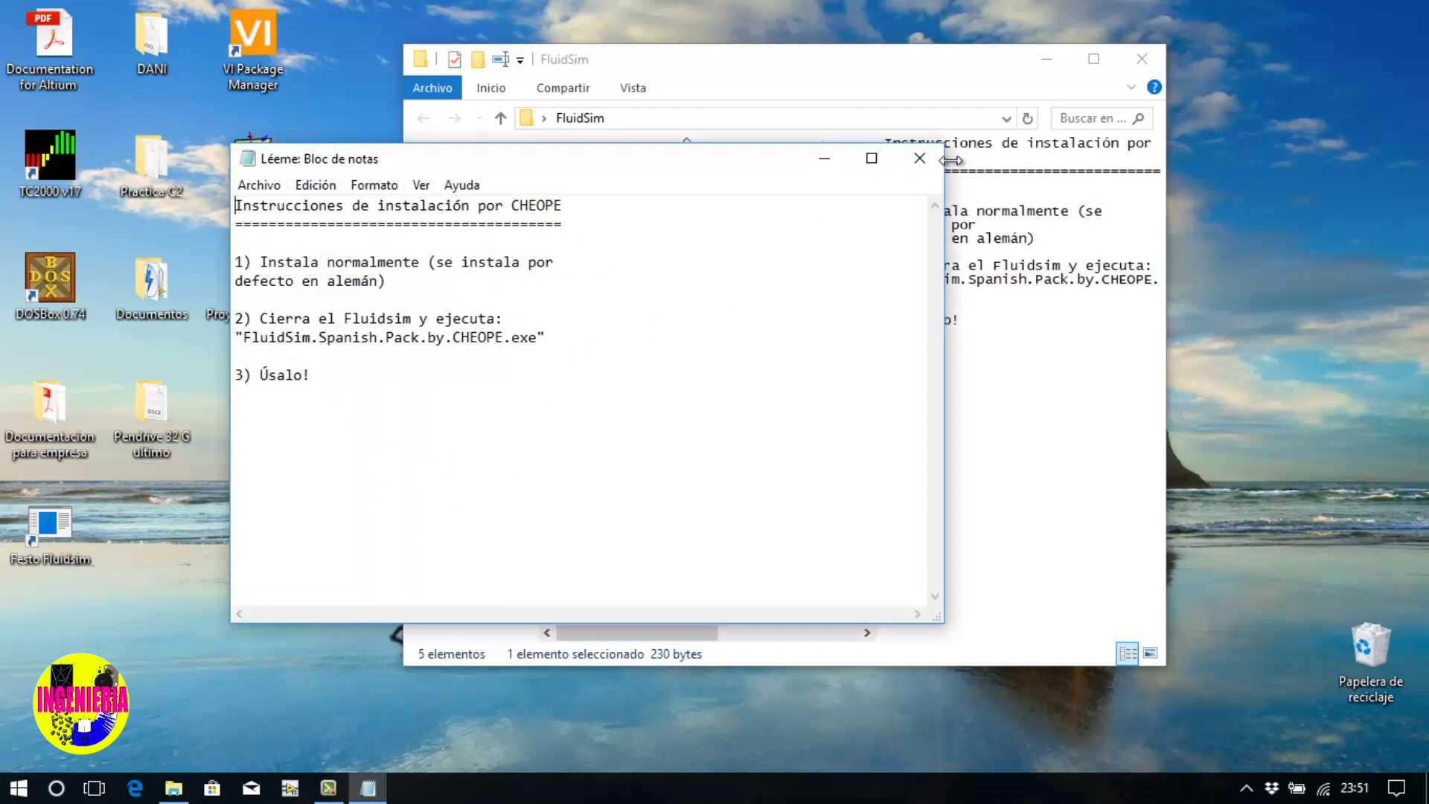
pyautogui.click(920, 158)
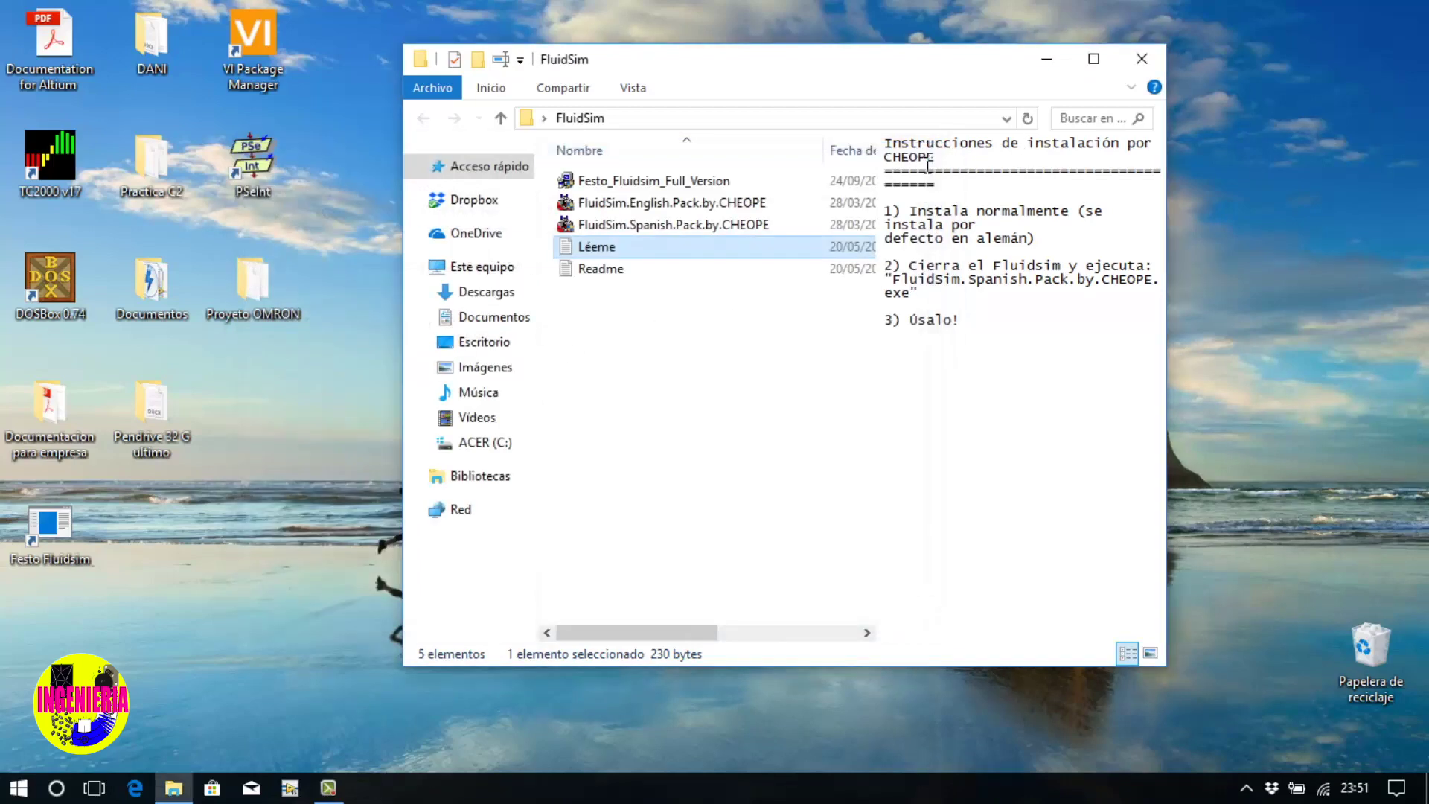
pyautogui.click(648, 228)
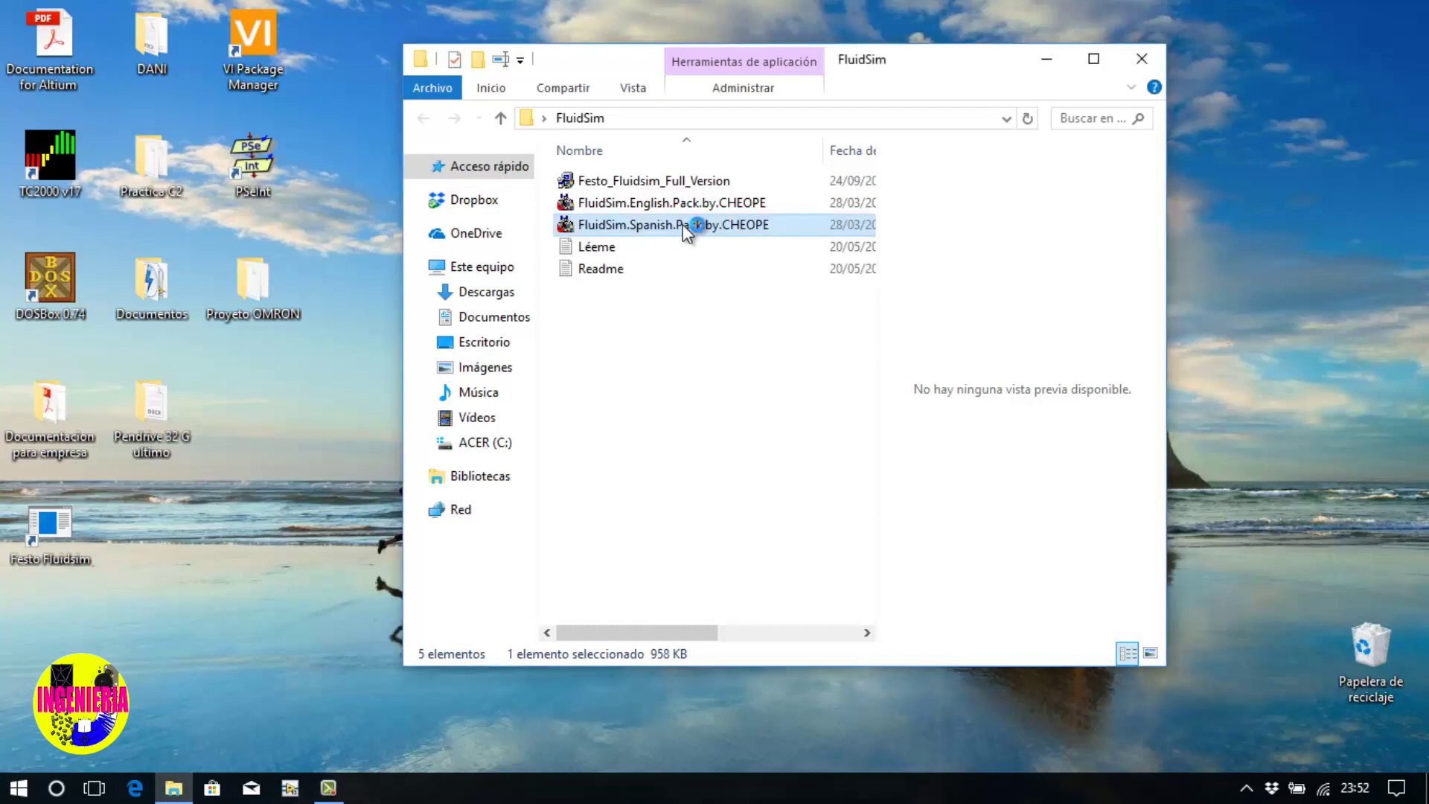
# Install the Spanish pack into C:\Program Files (x86)\Festo Fluidsim\bin.
pyautogui.click(682, 225)
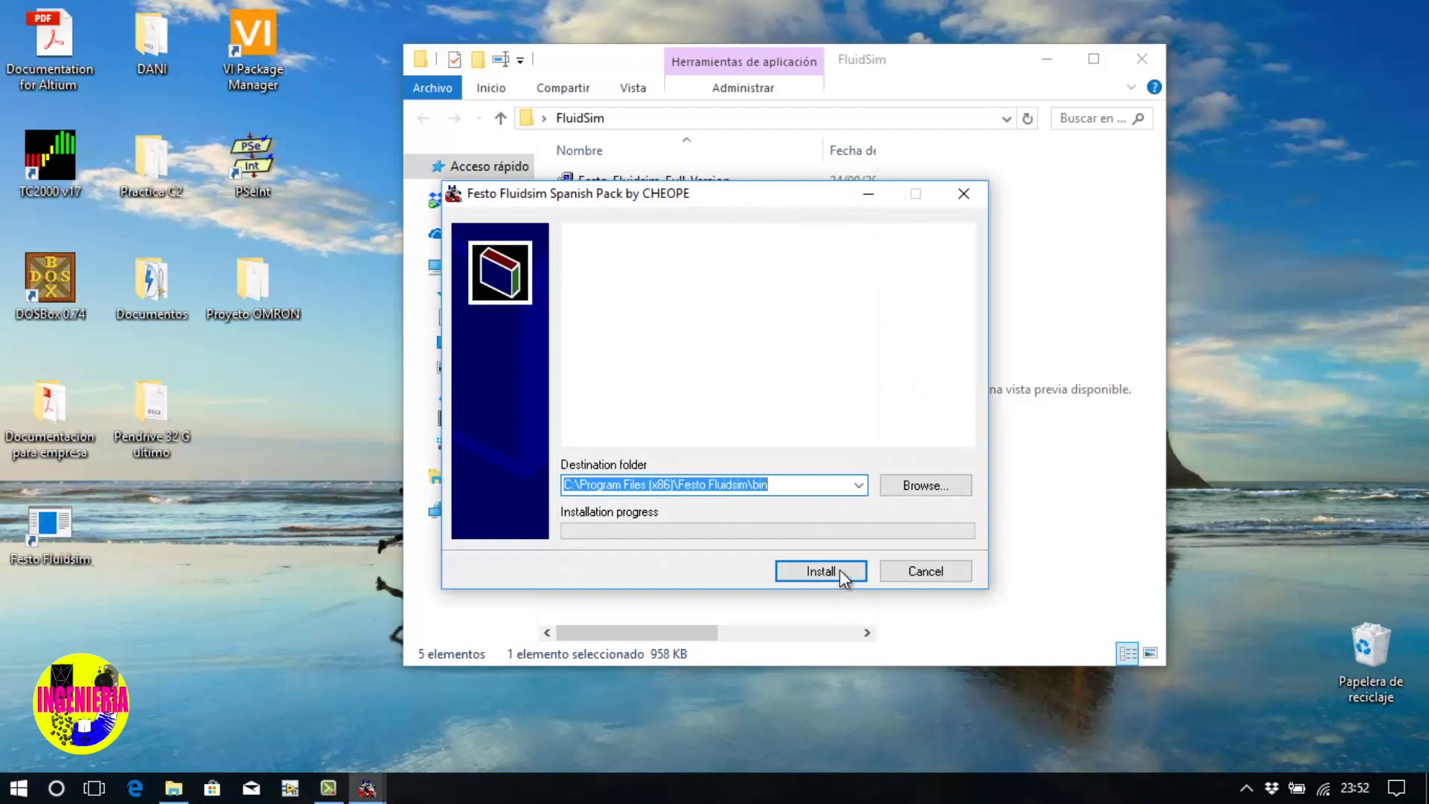
pyautogui.click(843, 574)
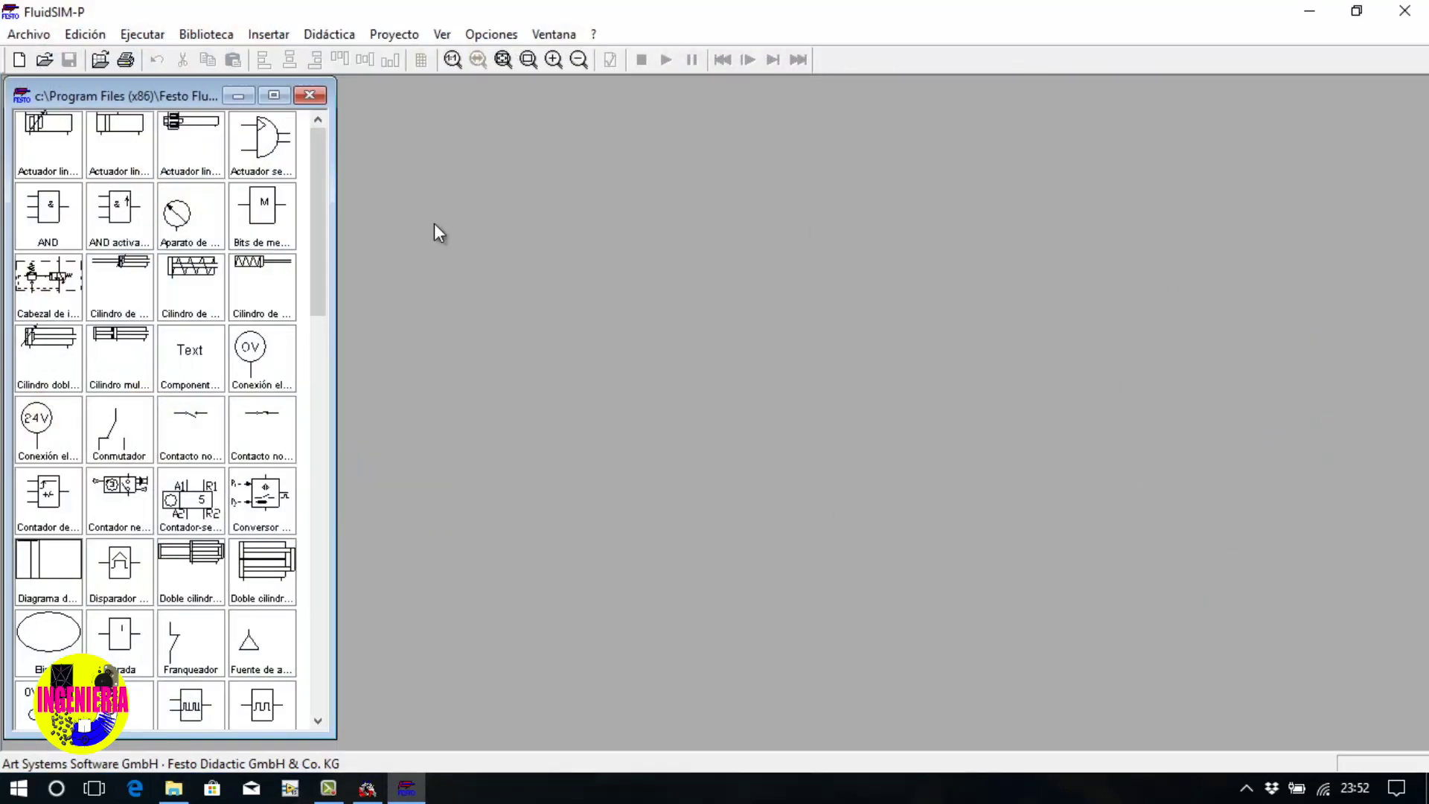
# Open a blank noname.ct circuit and bring up the Spanish component library.
pyautogui.click(42, 40)
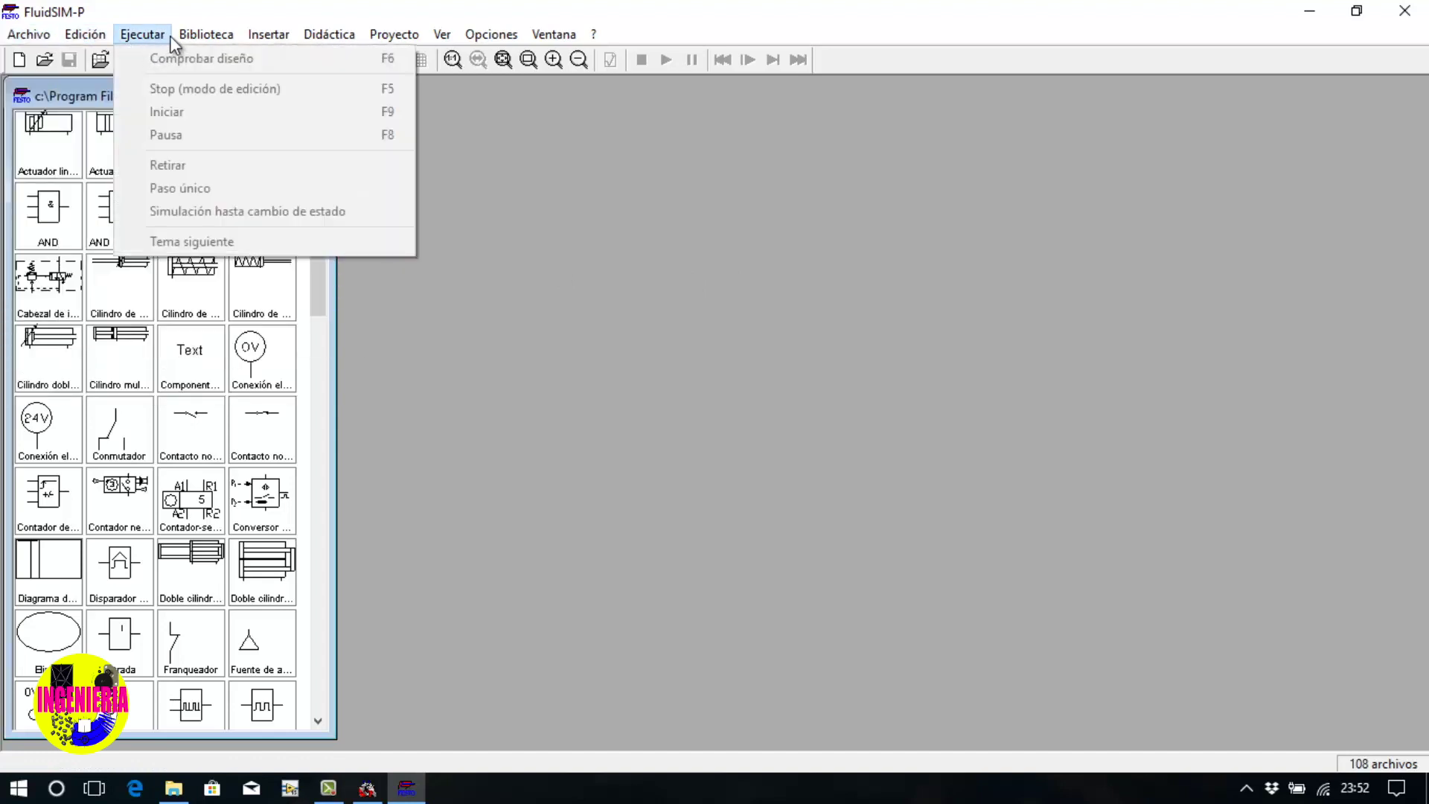
pyautogui.click(19, 60)
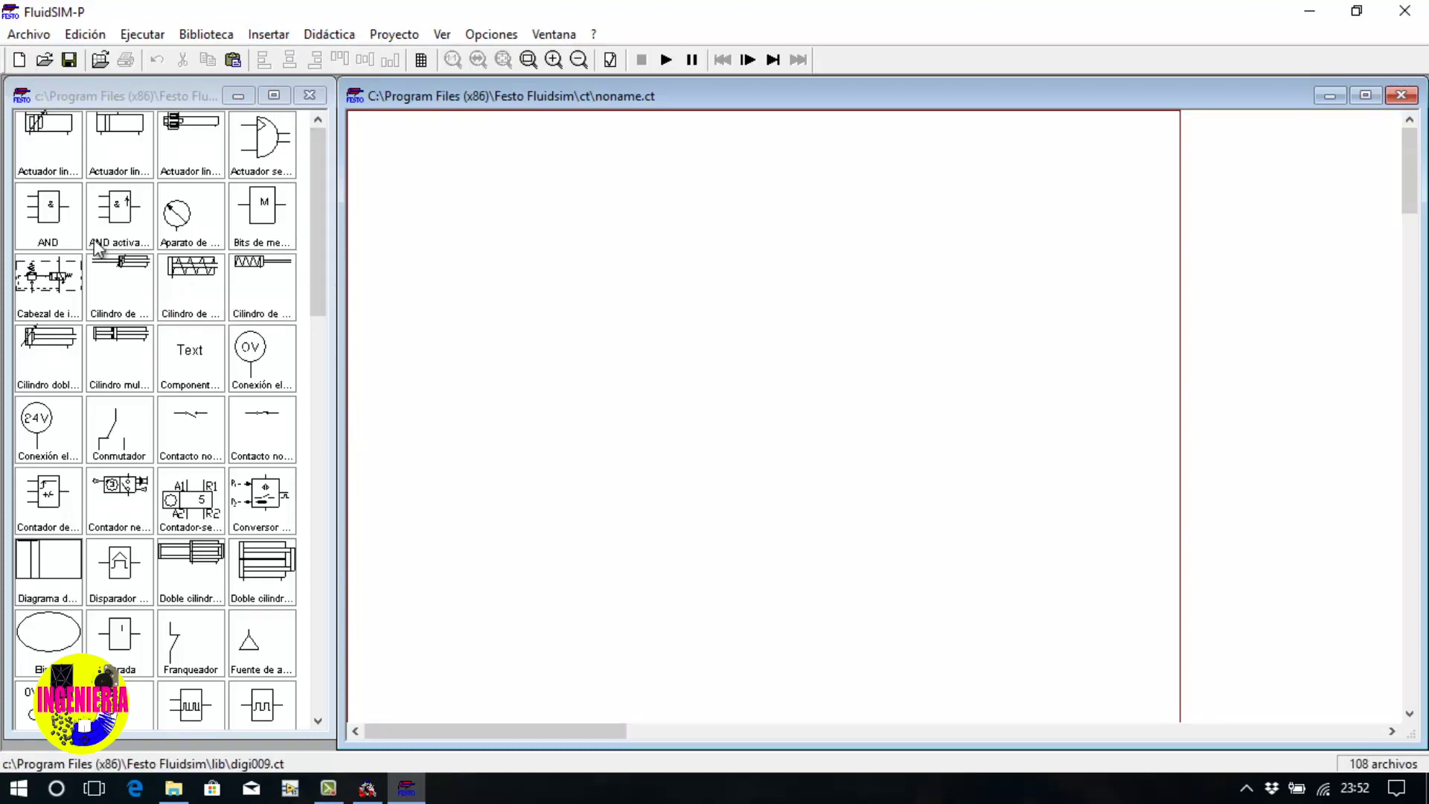
pyautogui.scroll(-10, 162, 186)
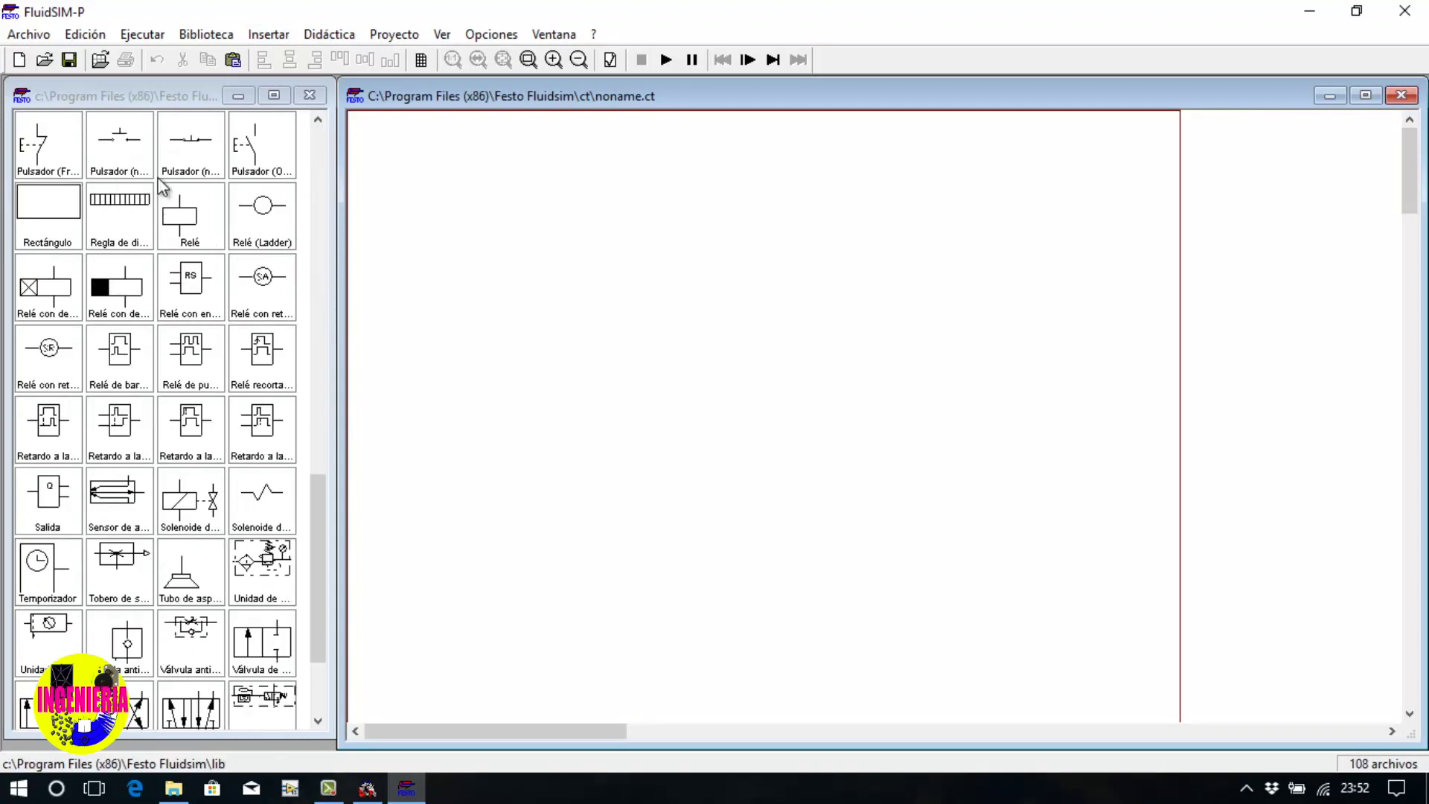
pyautogui.click(315, 534)
pyautogui.moveTo(315, 534); pyautogui.dragTo(297, 392)
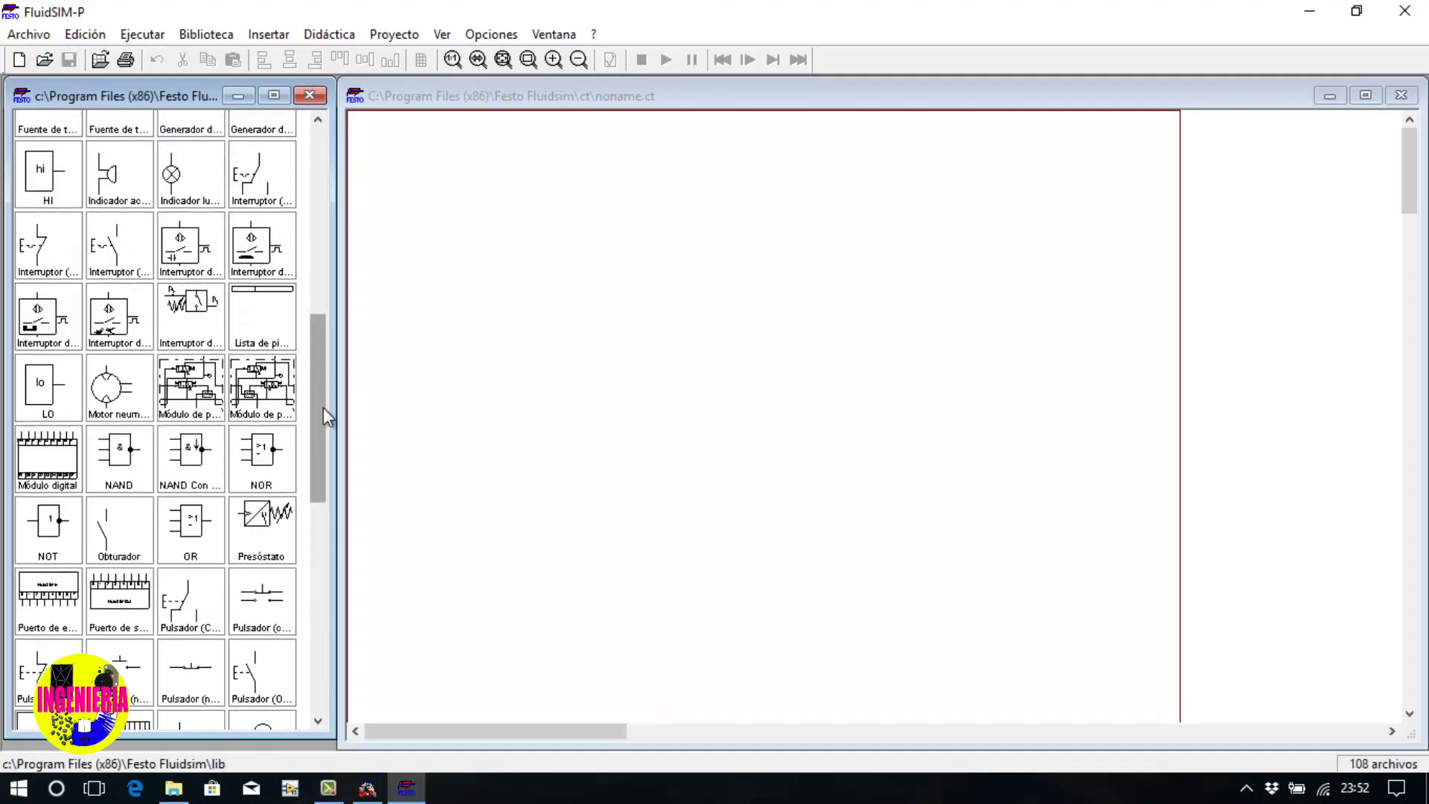
# Scroll the library, check the Didáctica menu, then close FluidSIM-P with Alt+F4.
pyautogui.moveTo(318, 406); pyautogui.dragTo(333, 119)
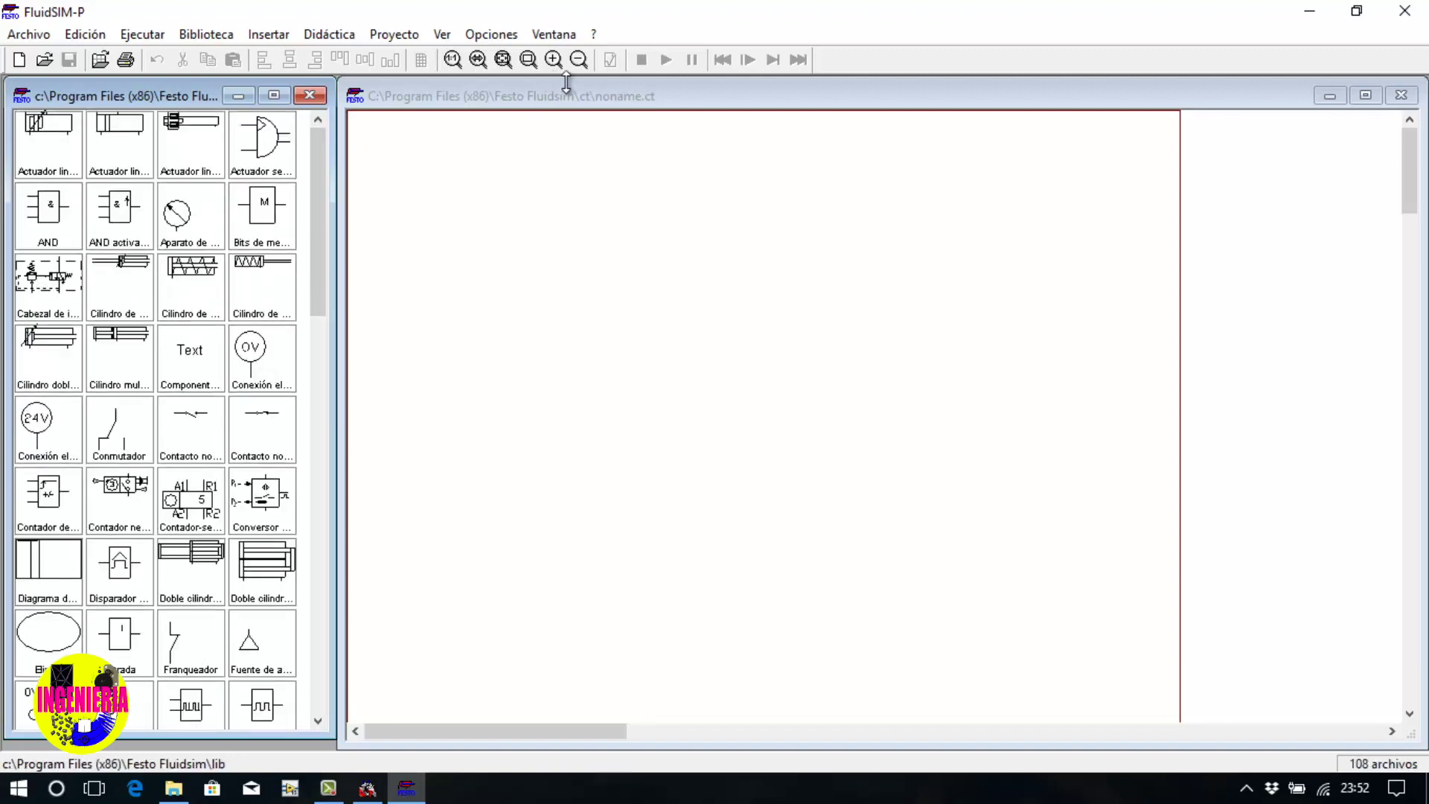
pyautogui.click(344, 35)
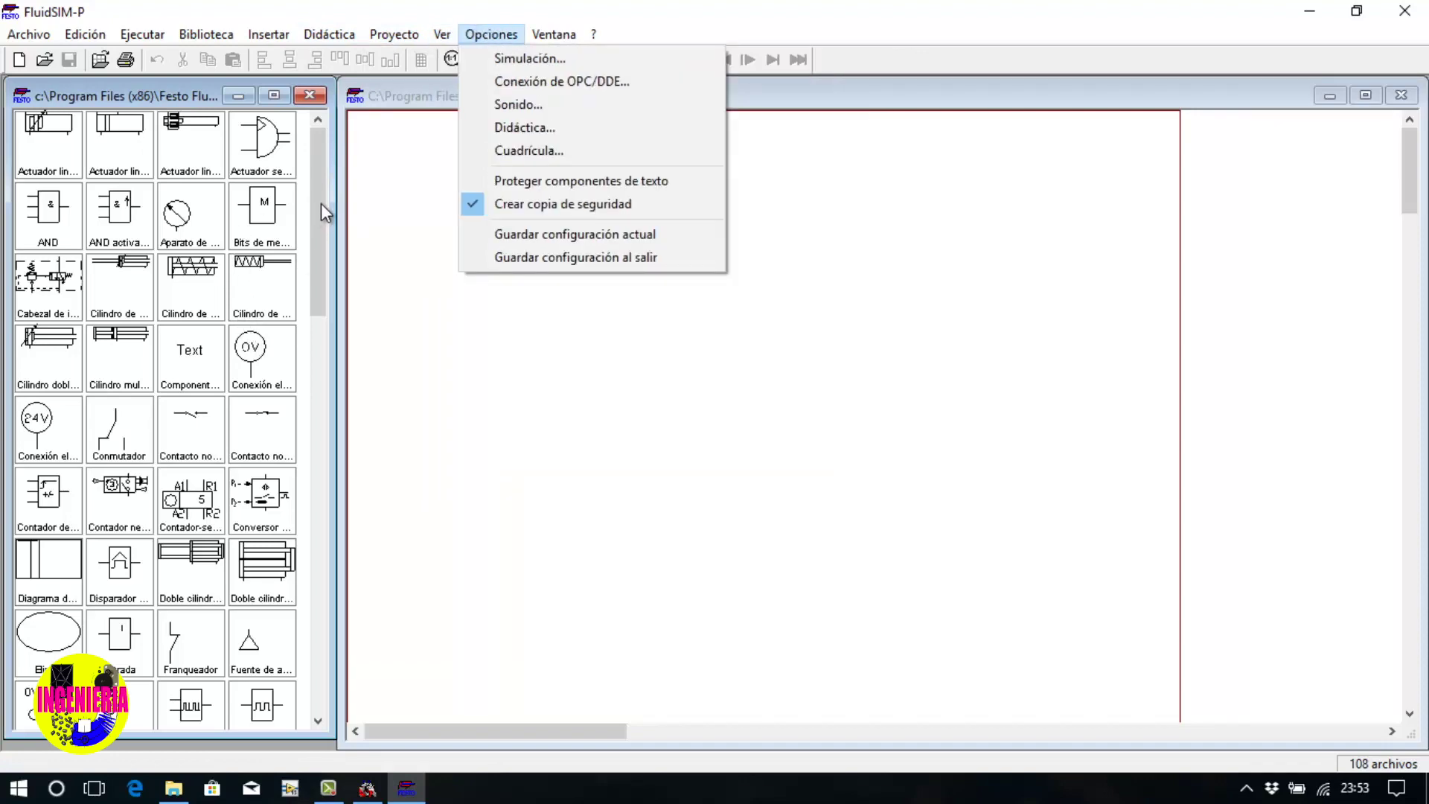
pyautogui.moveTo(320, 203)
pyautogui.mouseDown()
pyautogui.moveTo(298, 440)
pyautogui.moveTo(312, 506)
pyautogui.moveTo(280, 661)
pyautogui.mouseUp()
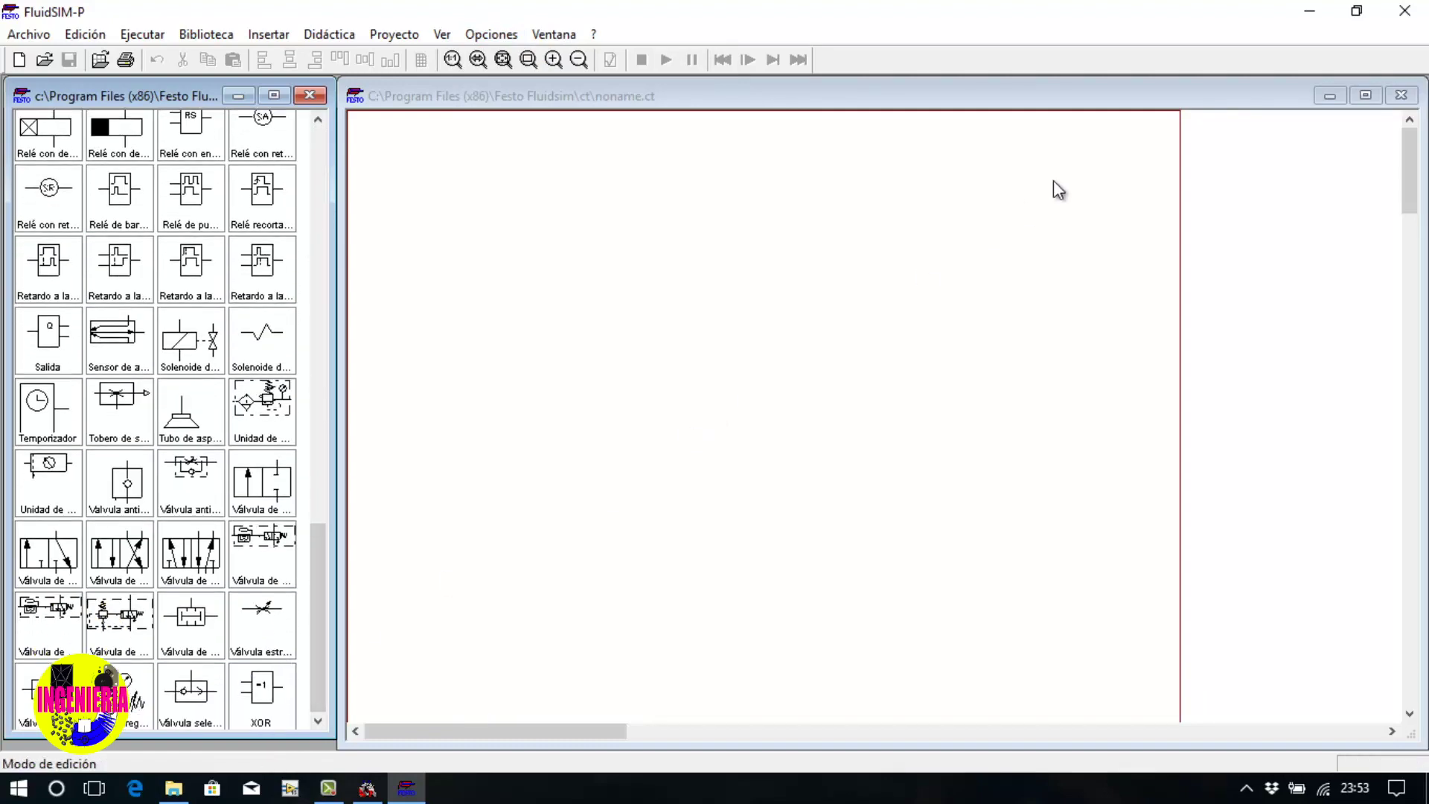
pyautogui.hotkey('alt', 'F4')
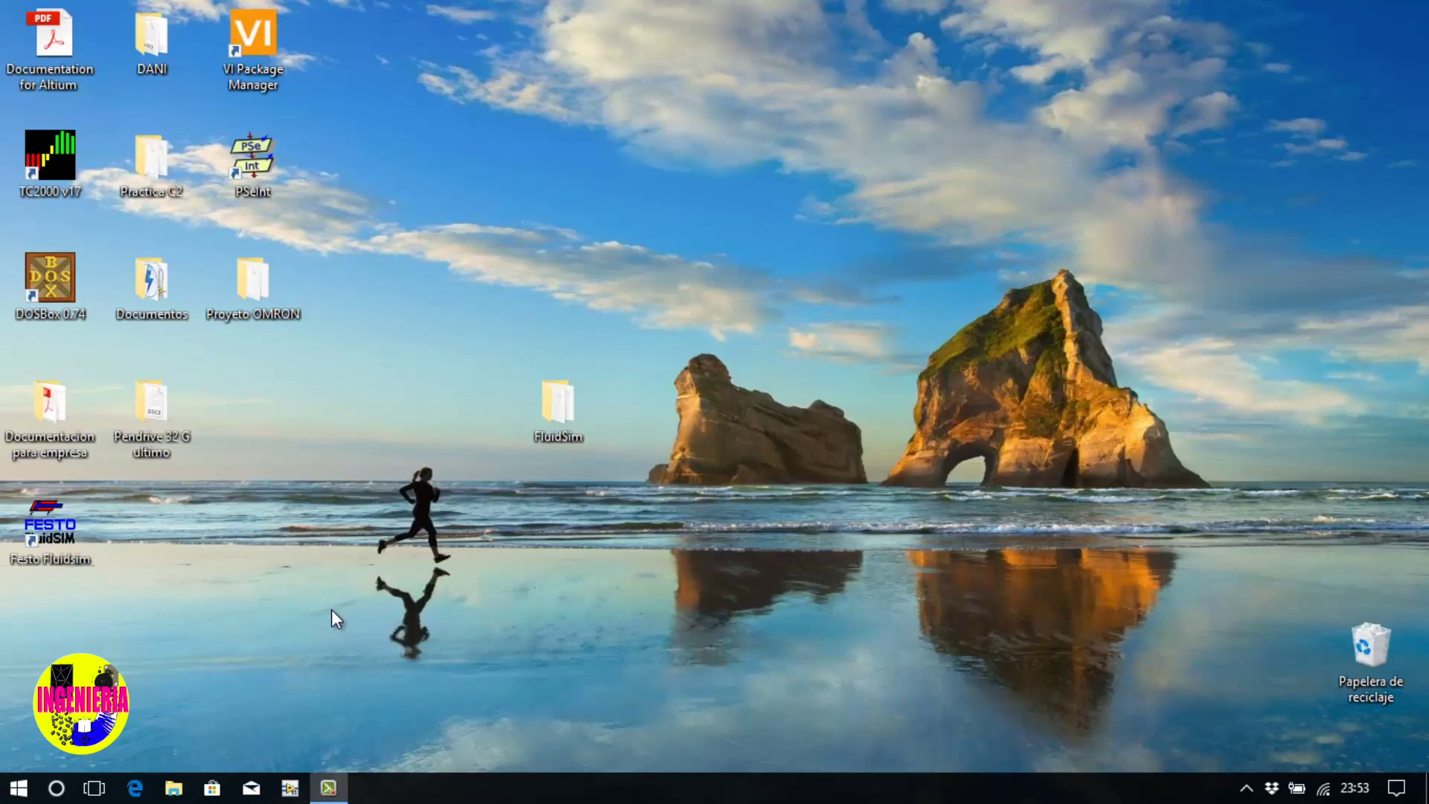
# Confirm 'Sí, el programa funcionaba correctamente' and relaunch FluidSIM-P from its desktop icon.
pyautogui.doubleClick(41, 517)
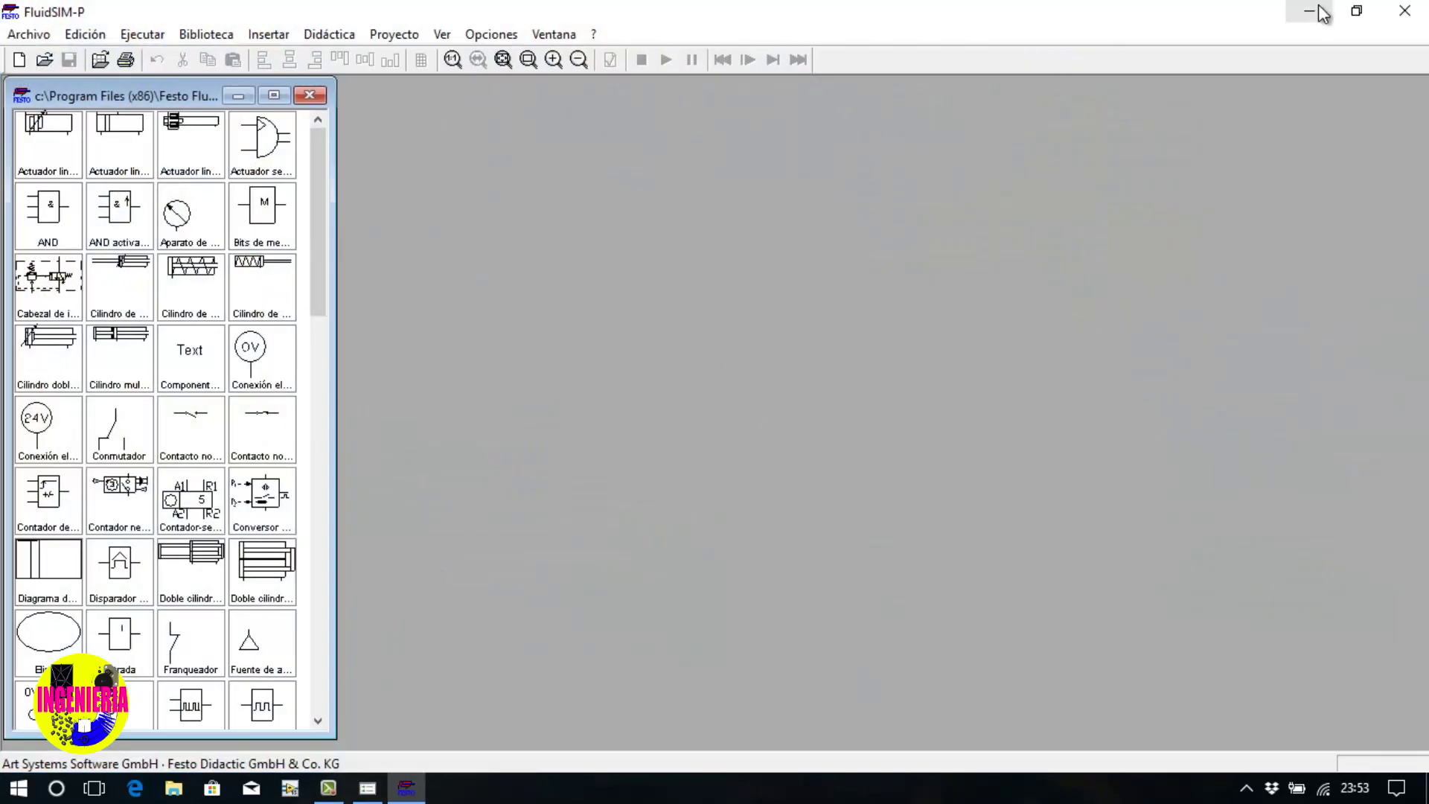
pyautogui.click(1309, 10)
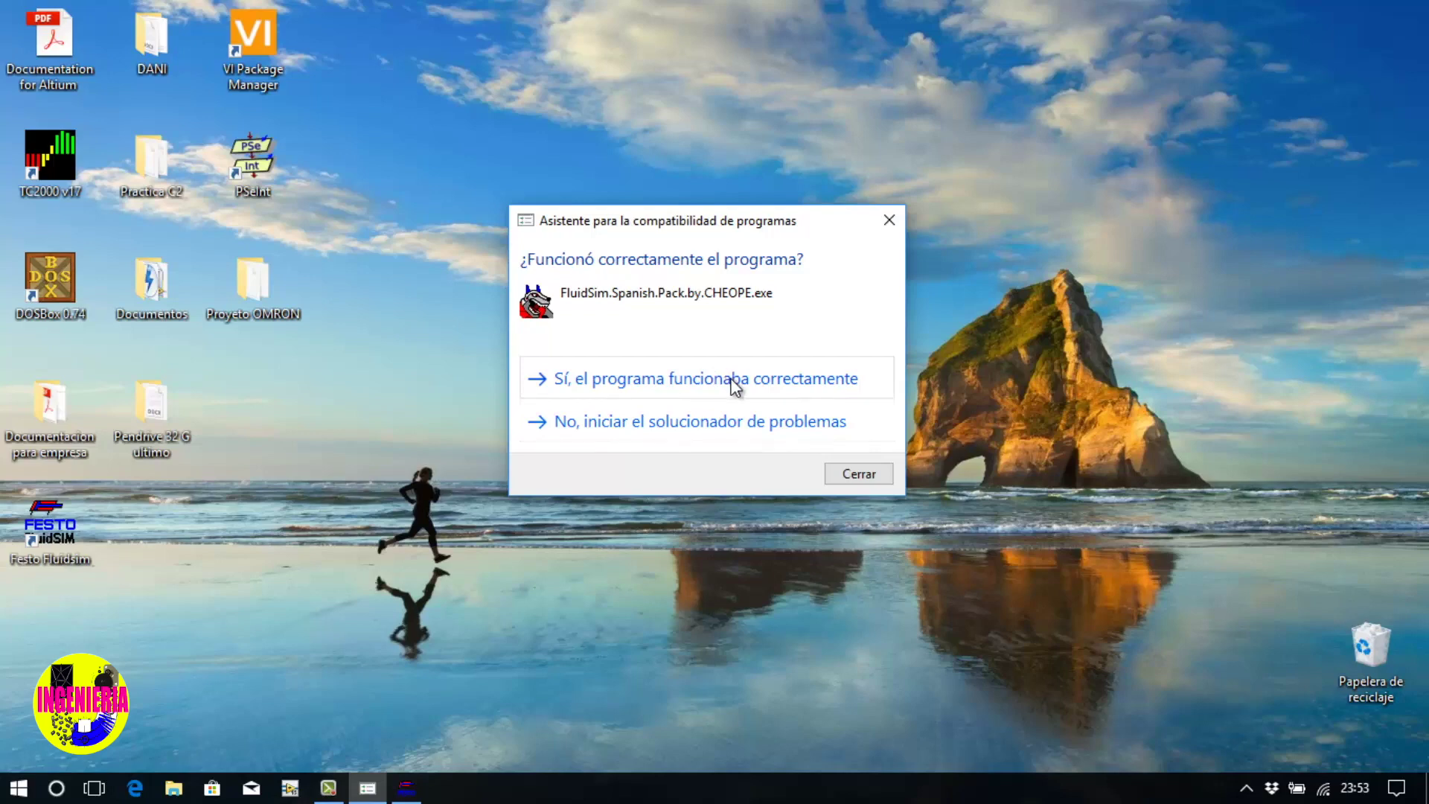
pyautogui.click(731, 378)
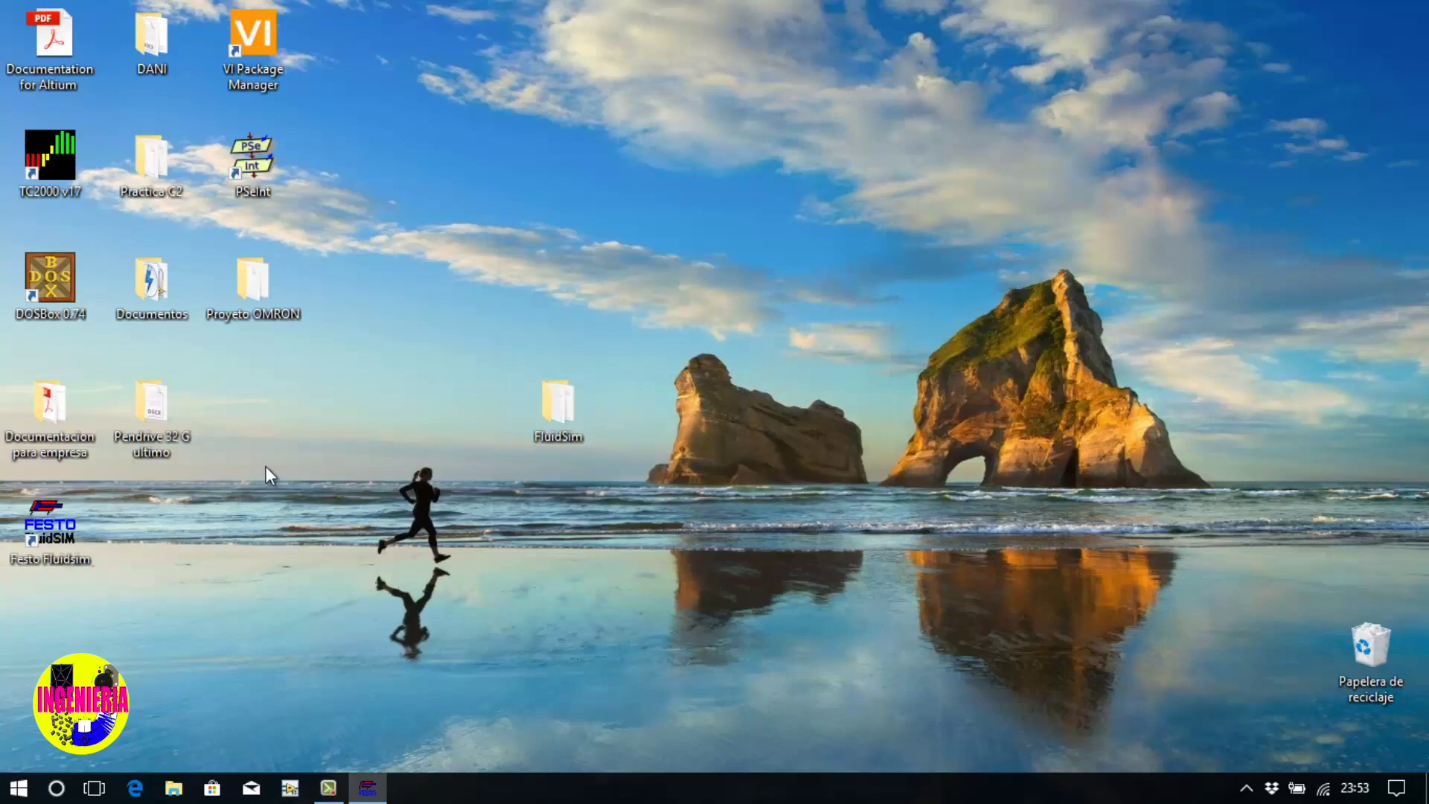
pyautogui.click(381, 794)
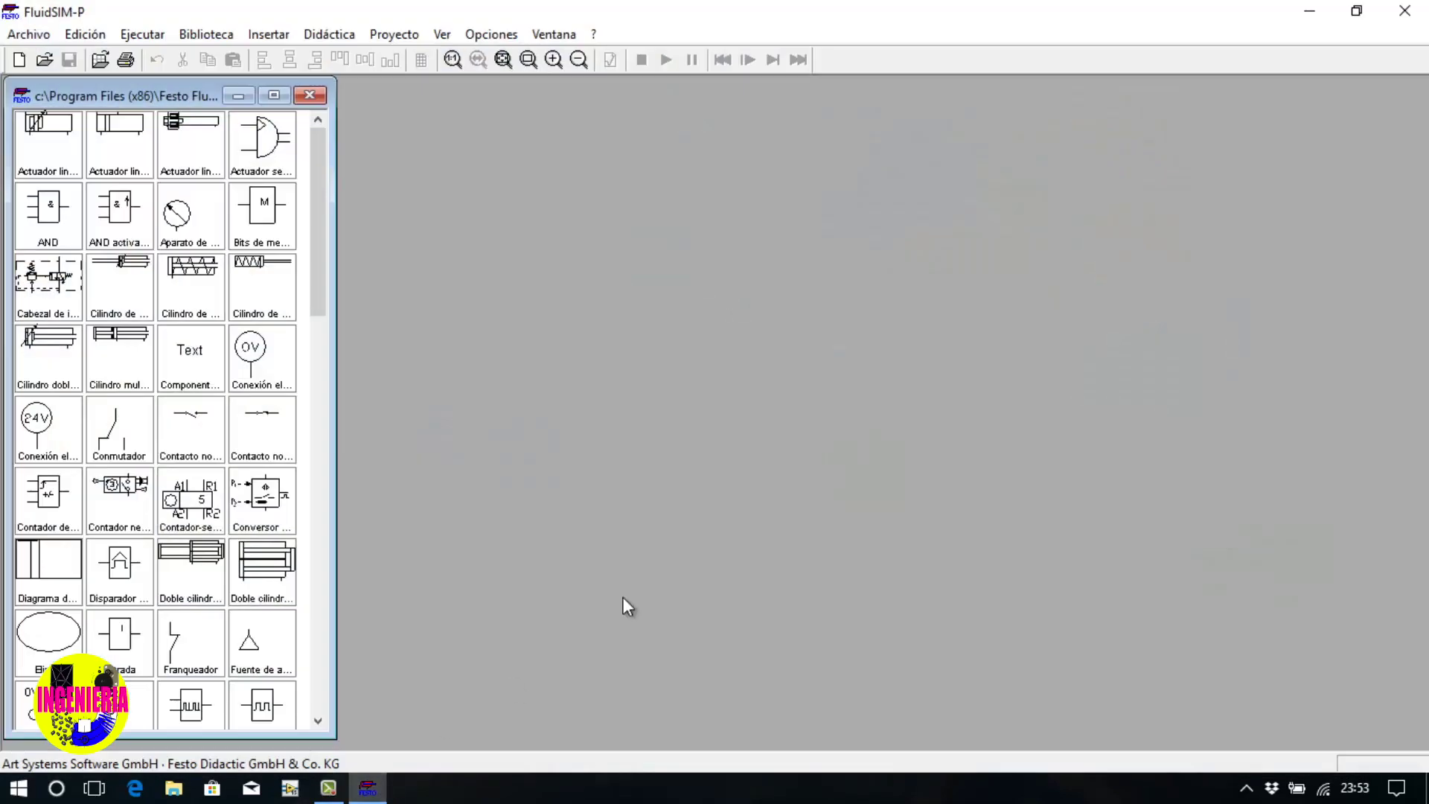
pyautogui.click(1404, 11)
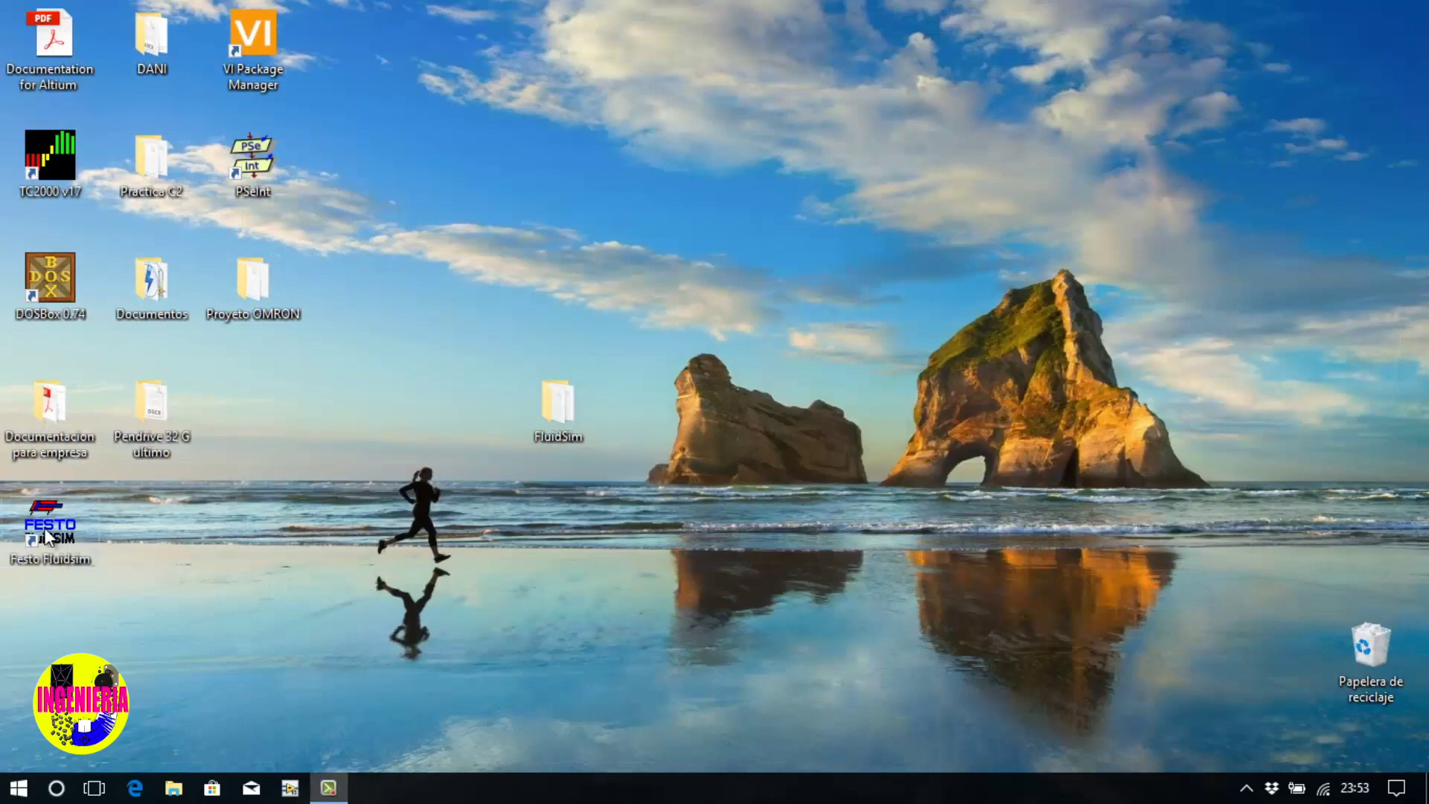
pyautogui.doubleClick(46, 532)
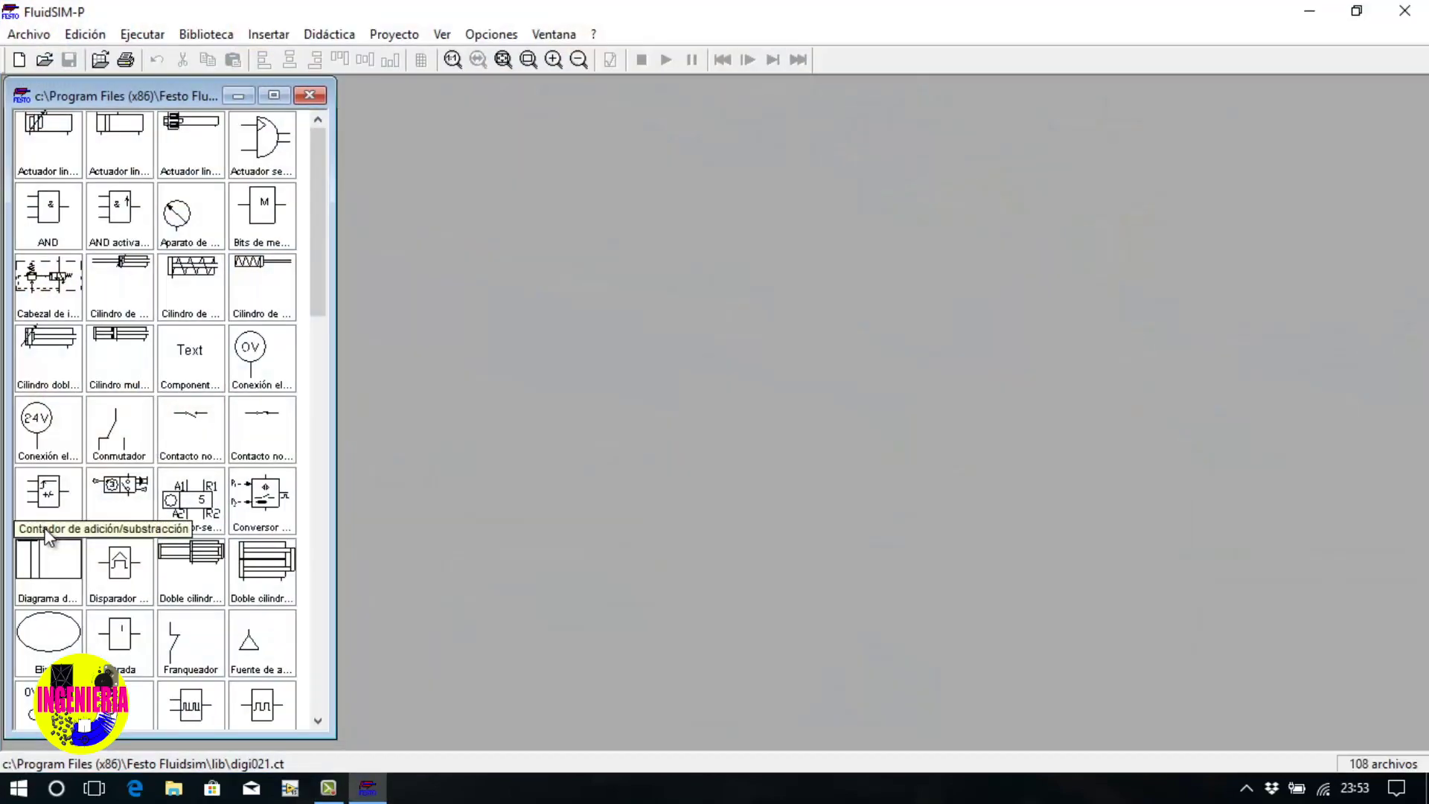